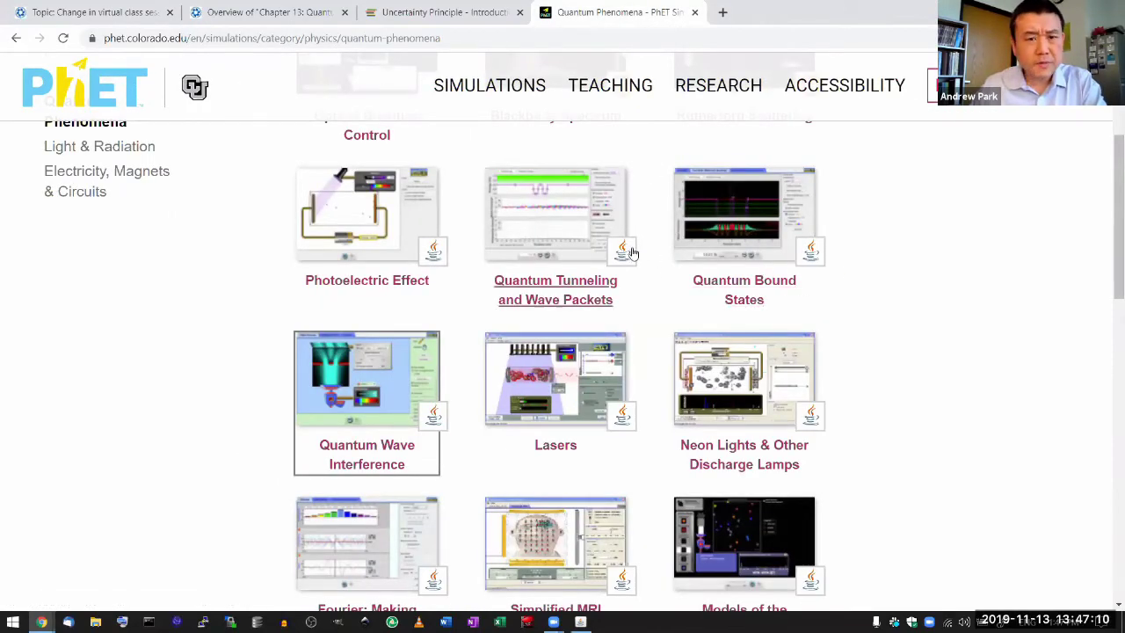
- Advance the OpenStax book through 13.5 to 13.6 Bohr's Theory, then return to the PhET Quantum Phenomena list
left_click(446, 24)
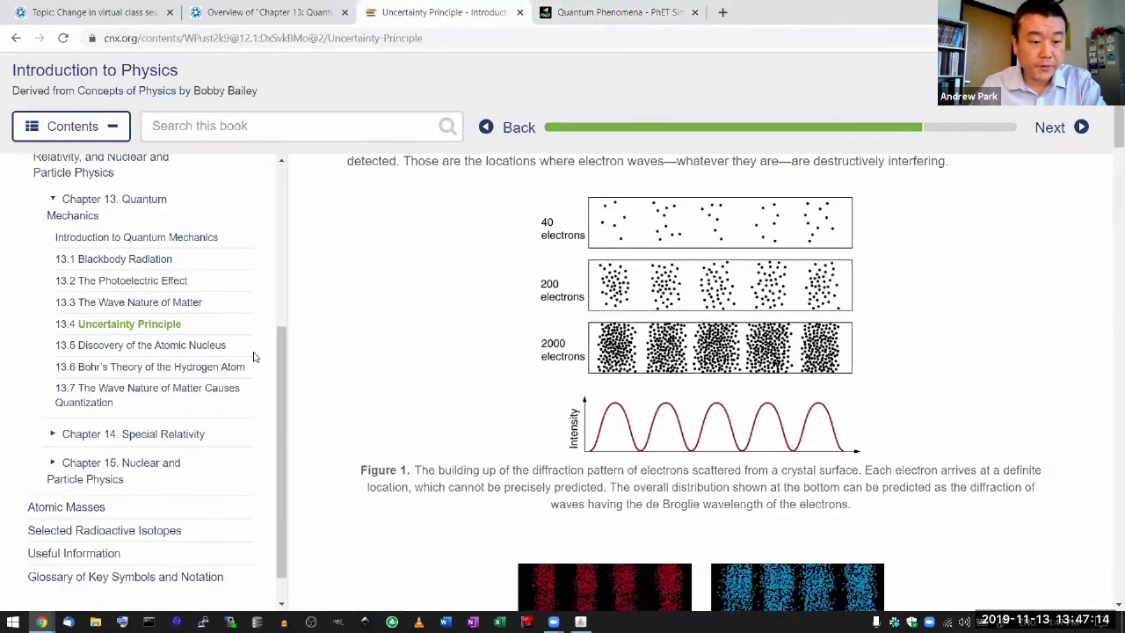
left_click(216, 345)
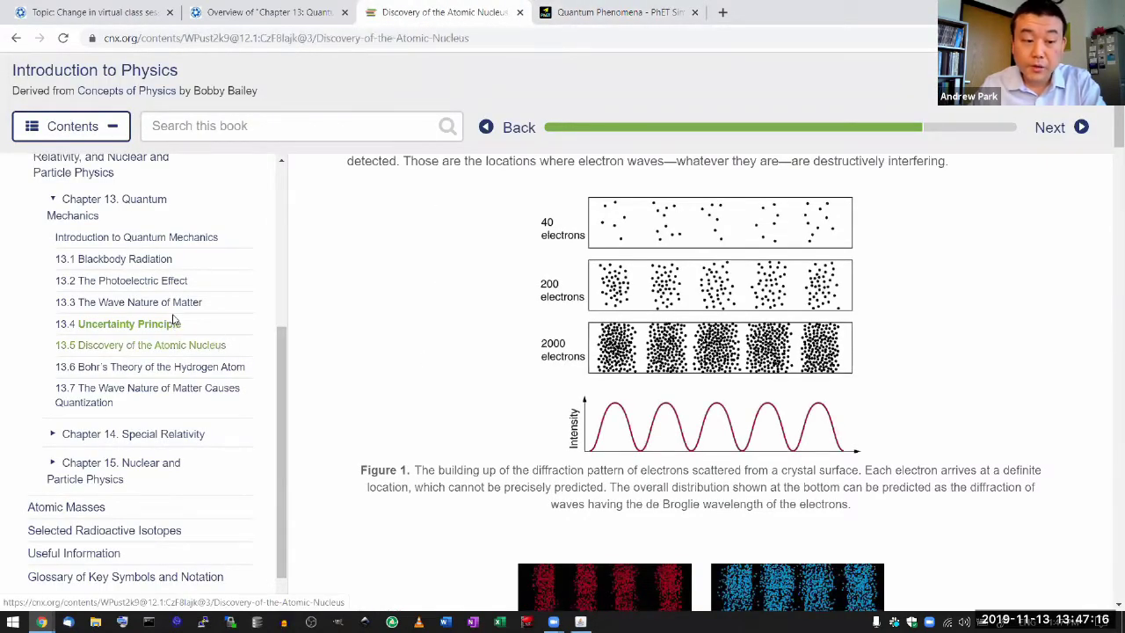
left_click(106, 363)
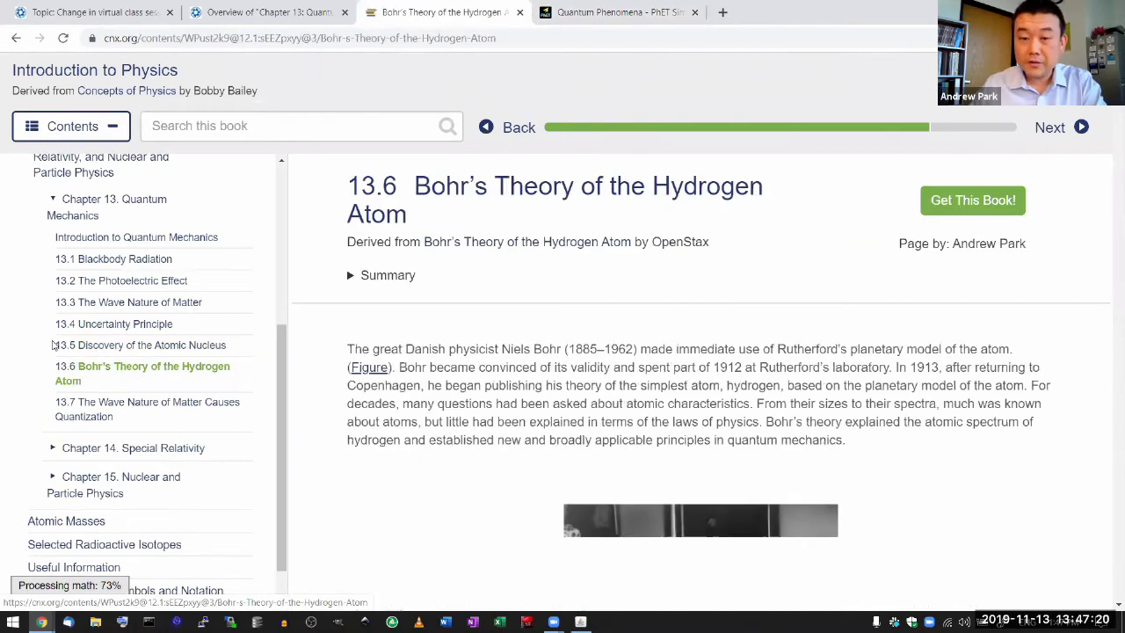
left_click(627, 24)
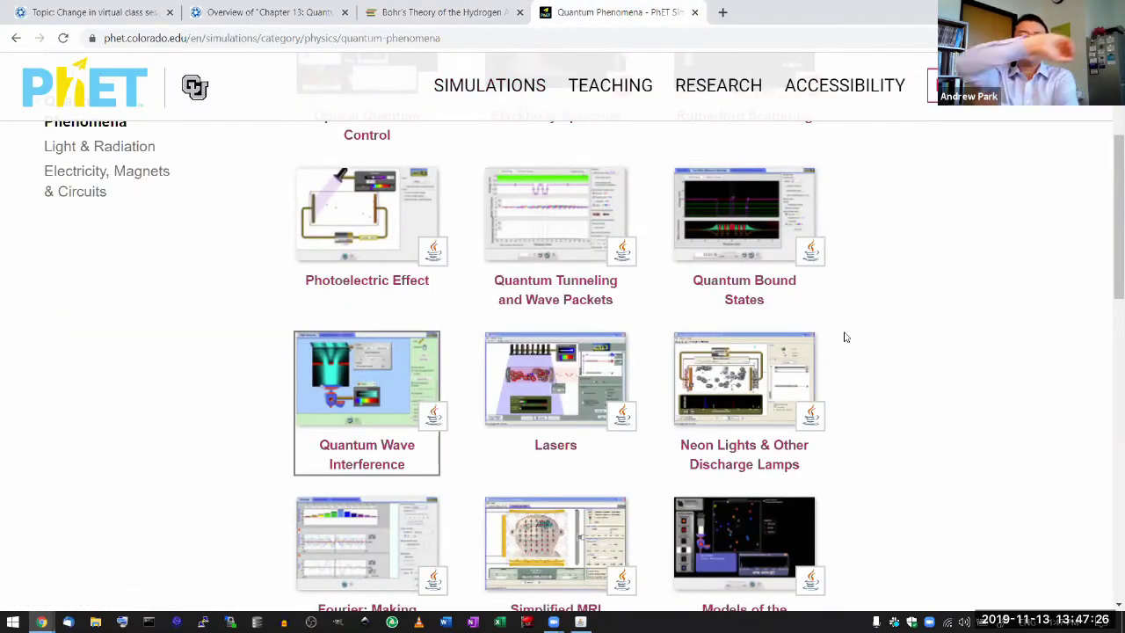
- Open the Rutherford Scattering card from the Quantum Phenomena list in a new tab
scroll(892, 420, "down", 6)
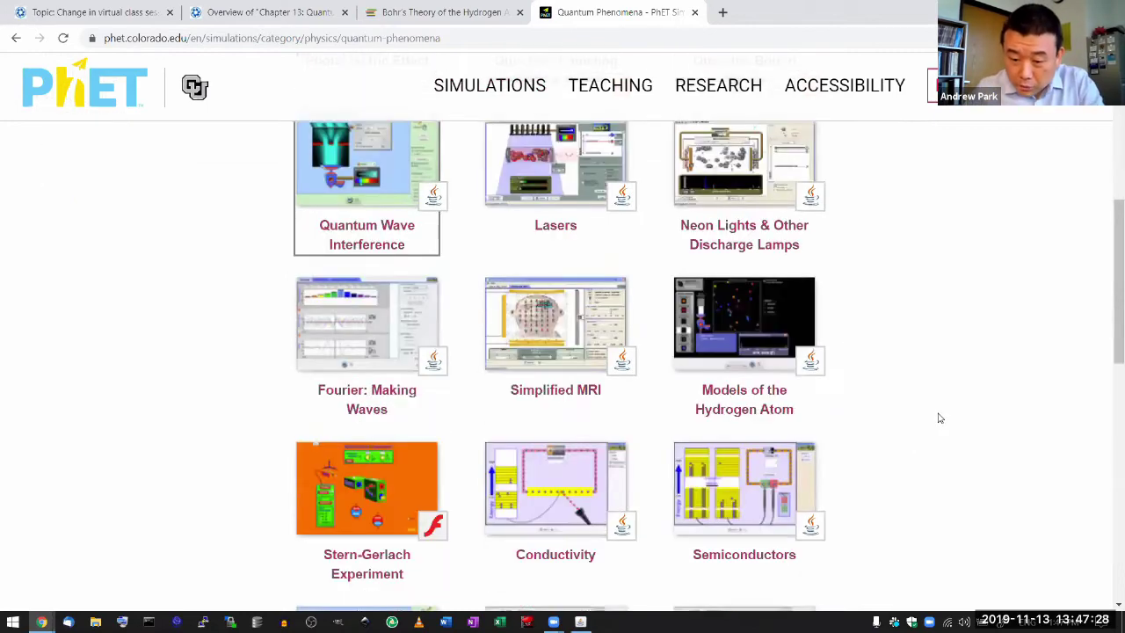
scroll(934, 418, "up", 8)
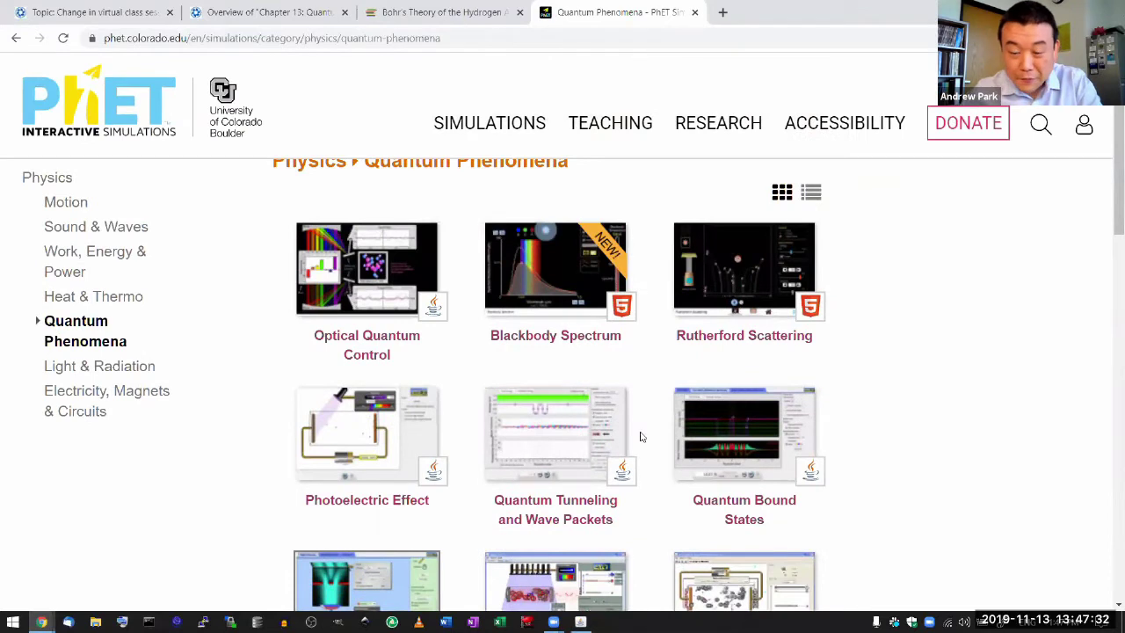
left_click(730, 303, "ctrl")
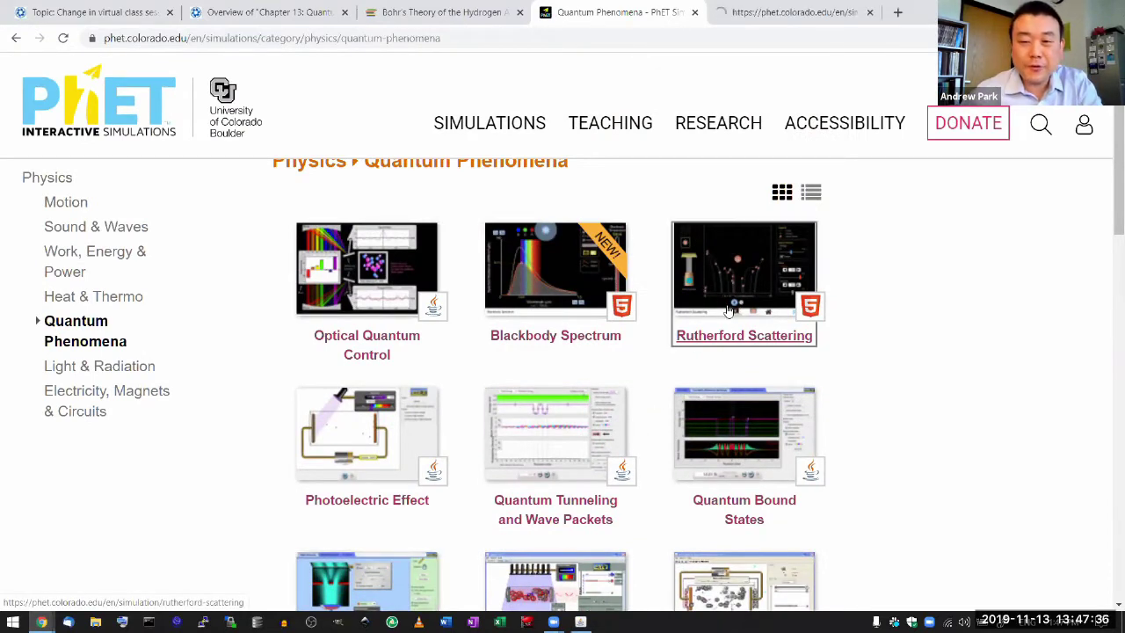
- Go to the Rutherford Scattering page and run the HTML5 sim to its home screen
left_click(722, 16)
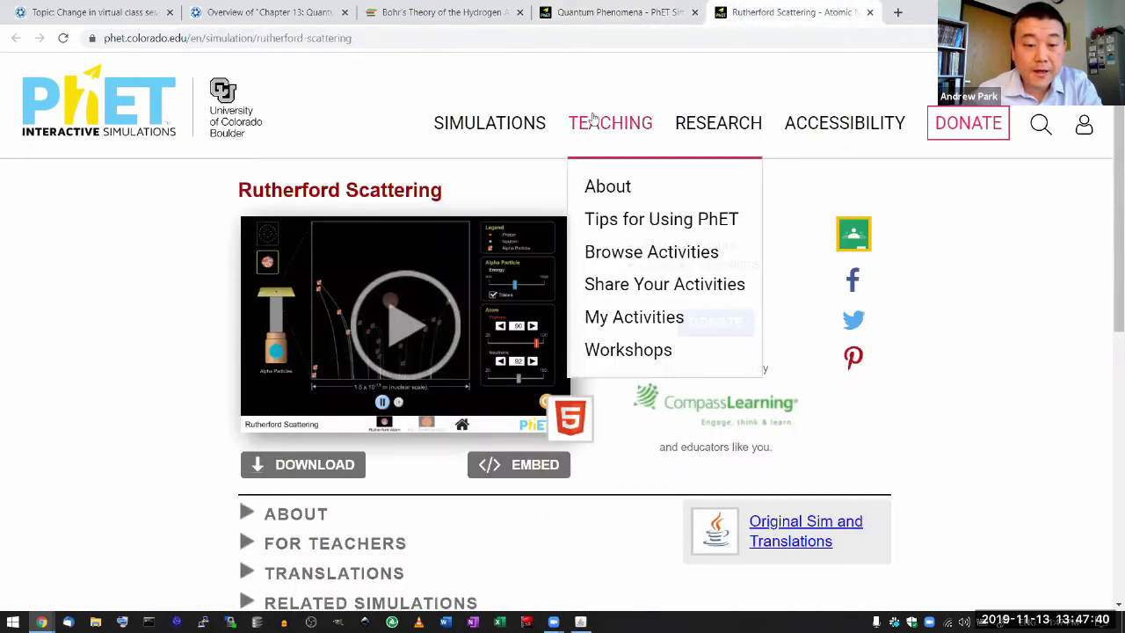
left_click(400, 343)
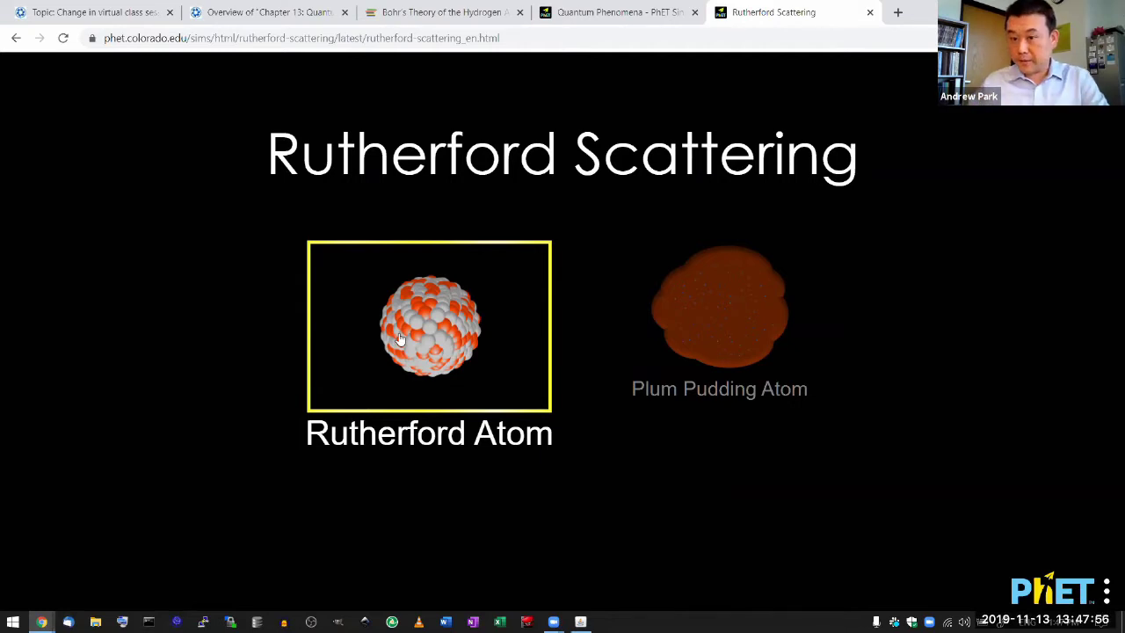
- Open section 13.5 Discovery of the Atomic Nucleus with the Contents panel collapsed
left_click(442, 13)
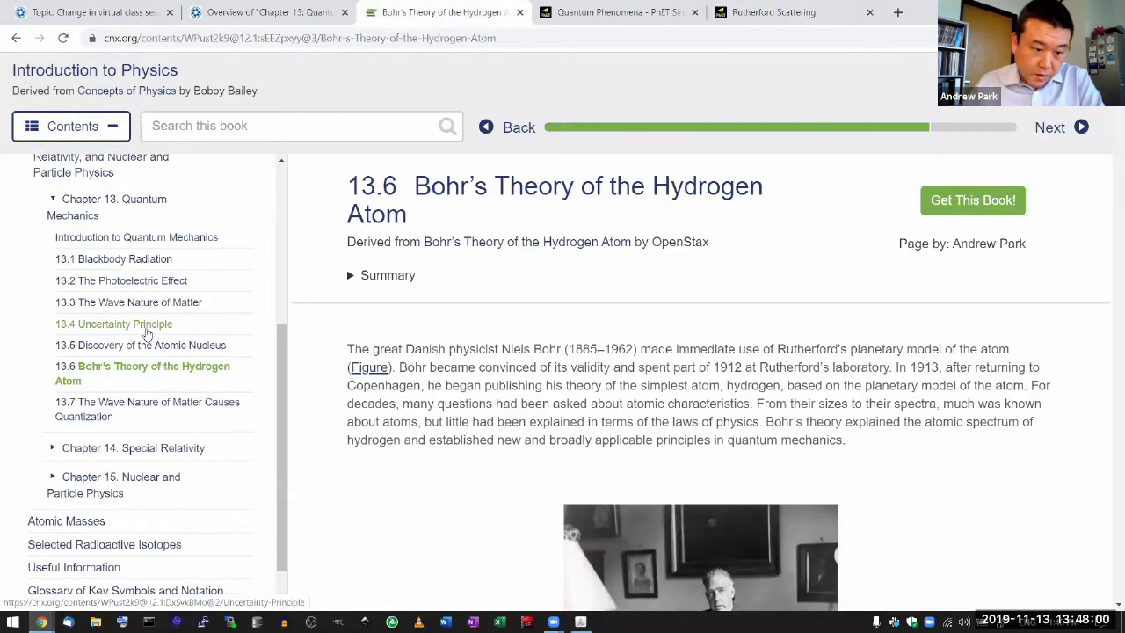
left_click(140, 344)
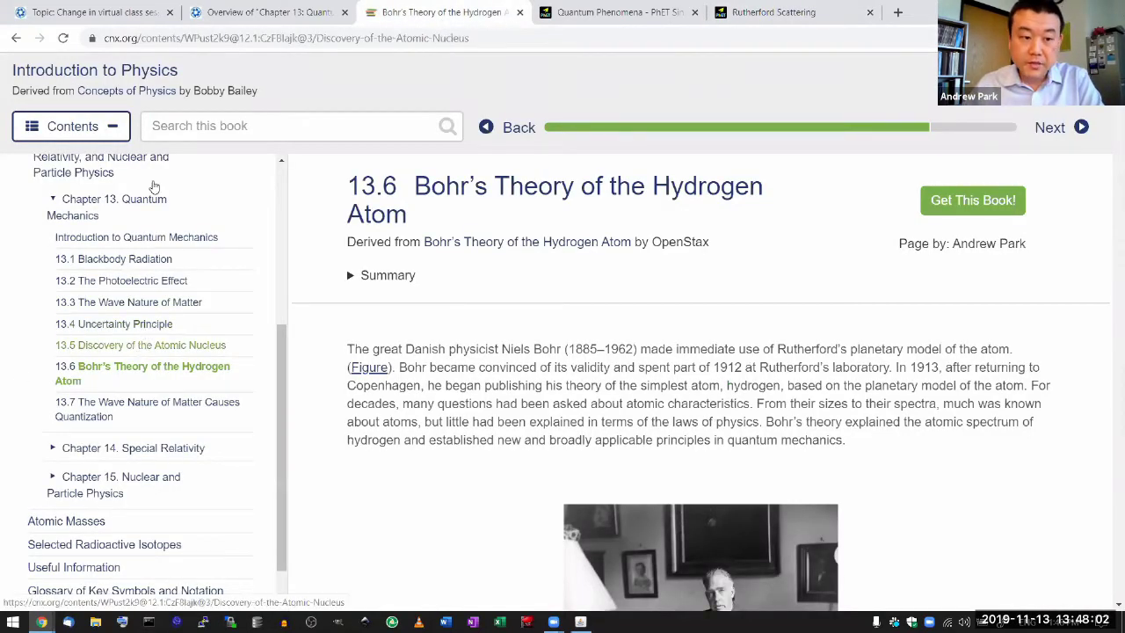
left_click(109, 137)
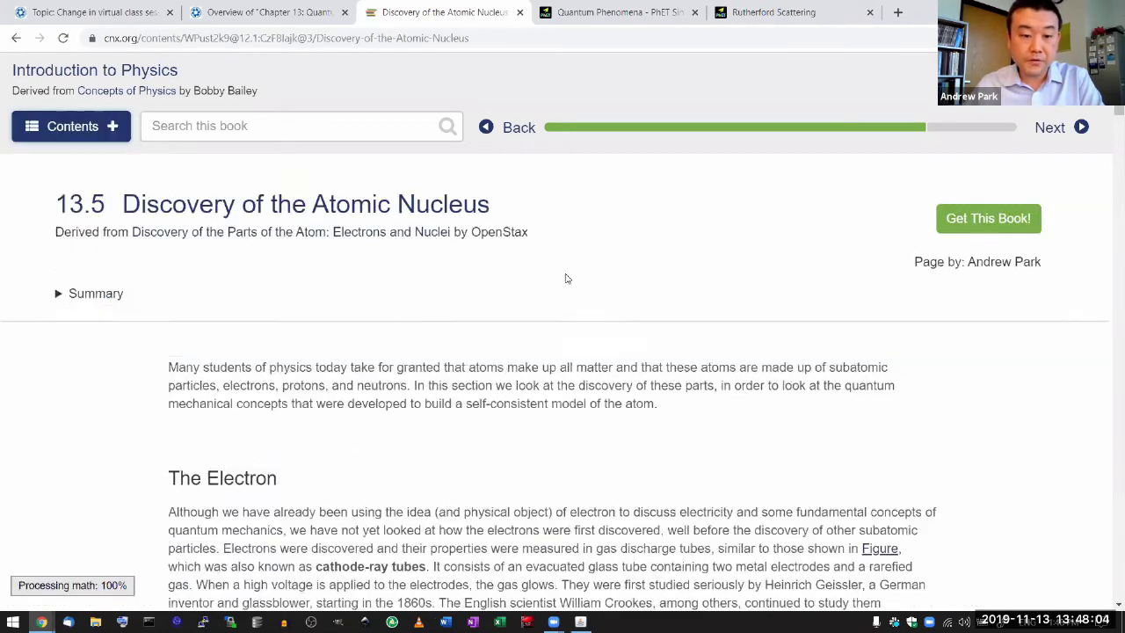
- Scroll down to The Nucleus section's Figure 5 gold-foil experiment
scroll(401, 312, "down", 15)
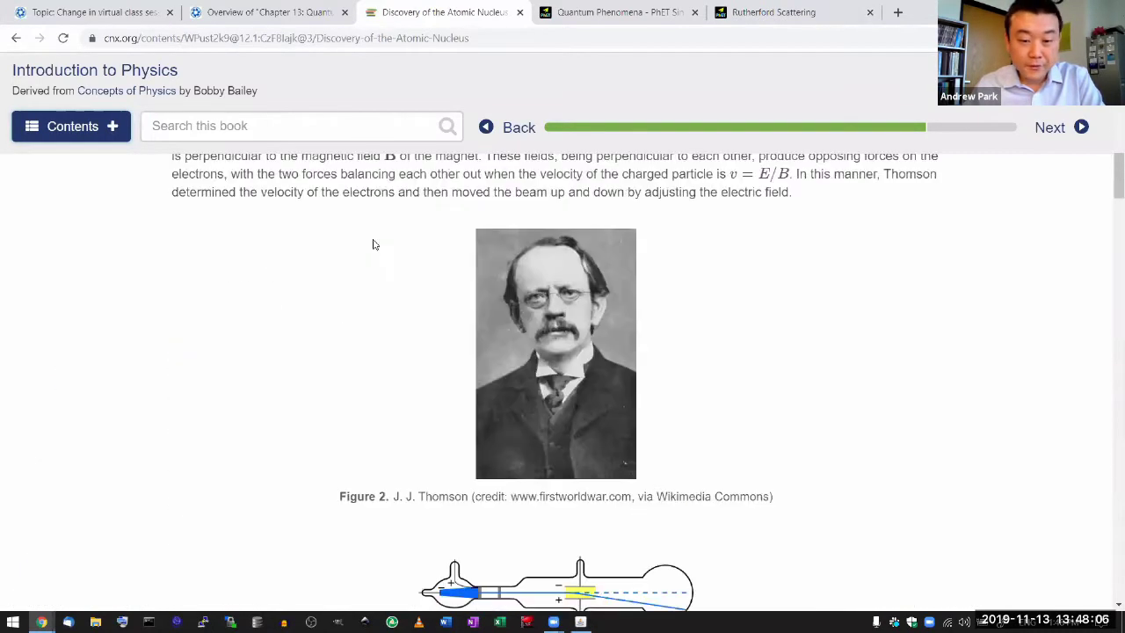
scroll(527, 290, "down", 3)
scroll(340, 278, "up", 2)
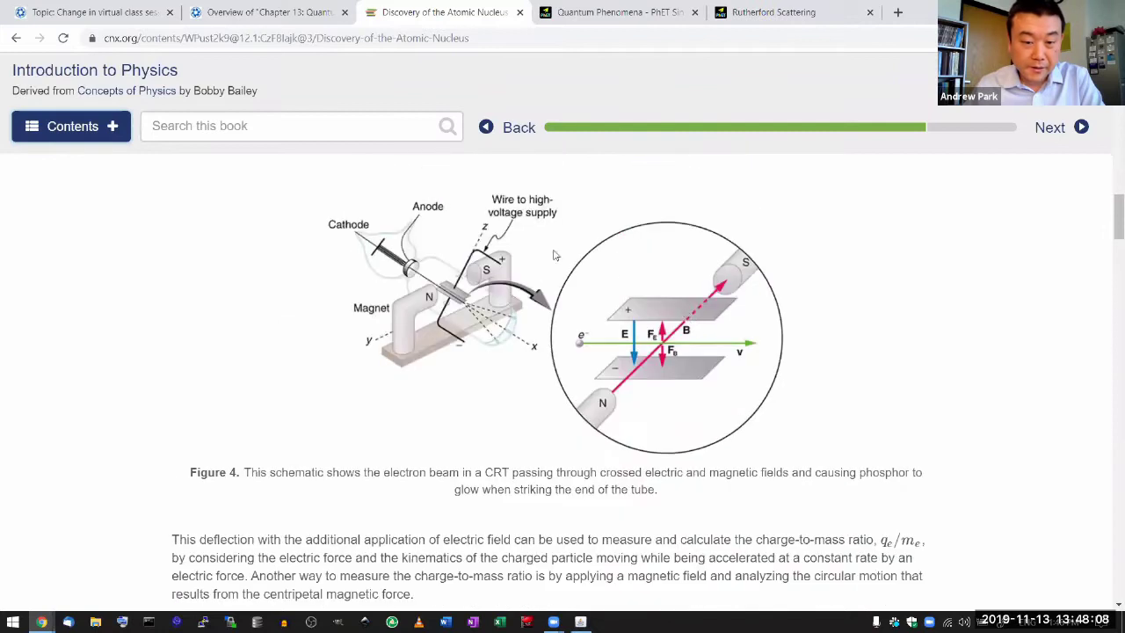
scroll(341, 270, "down", 7)
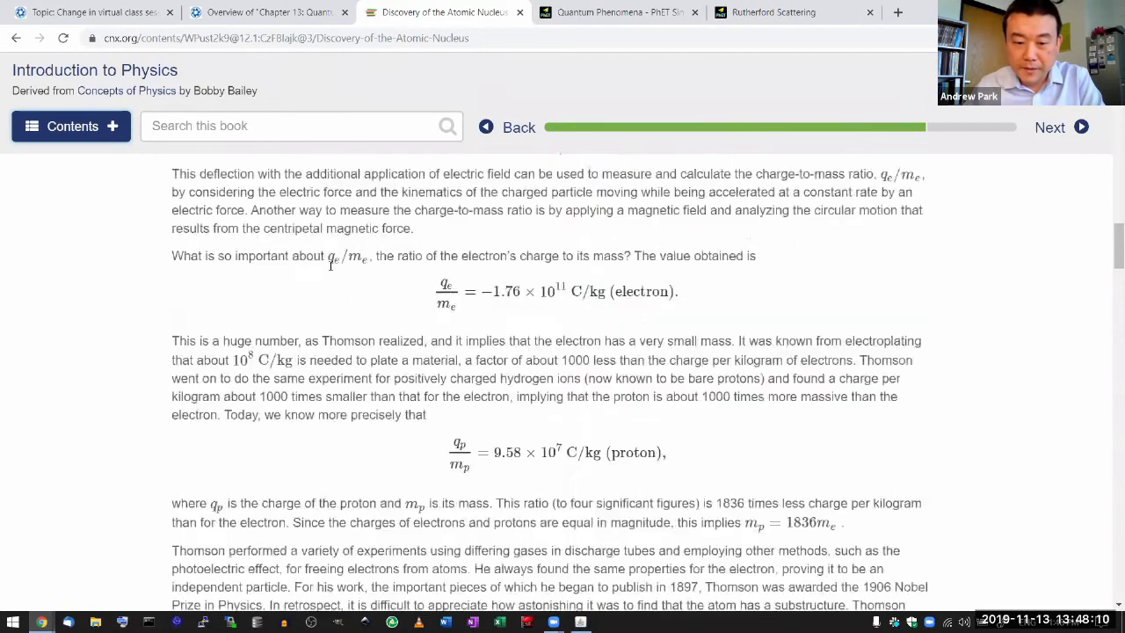
scroll(331, 270, "down", 1)
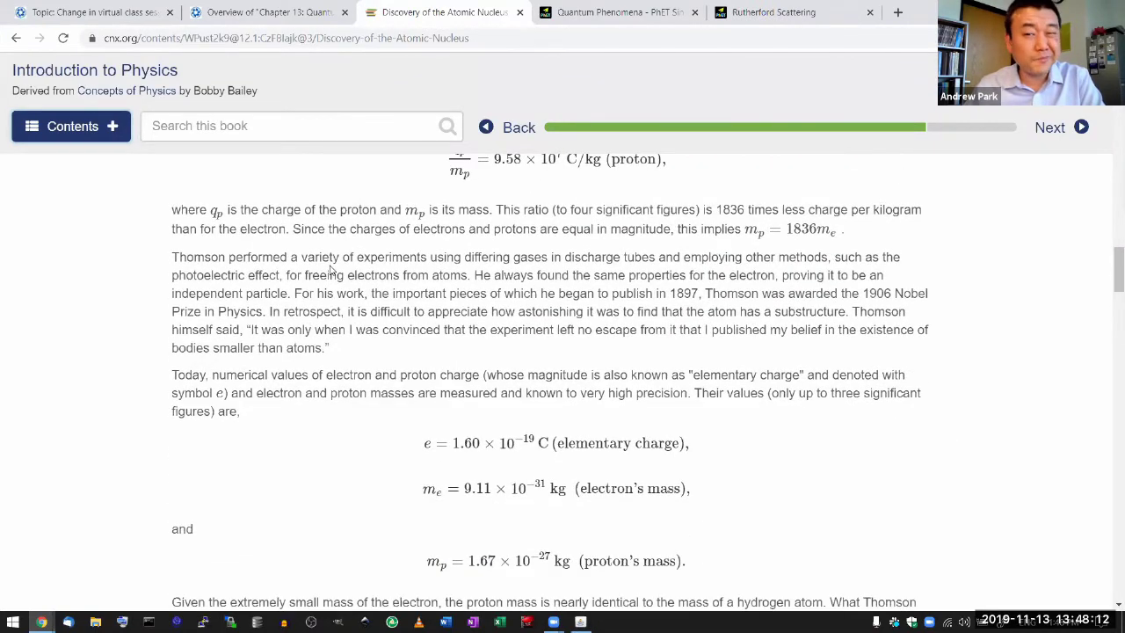
scroll(325, 268, "down", 7)
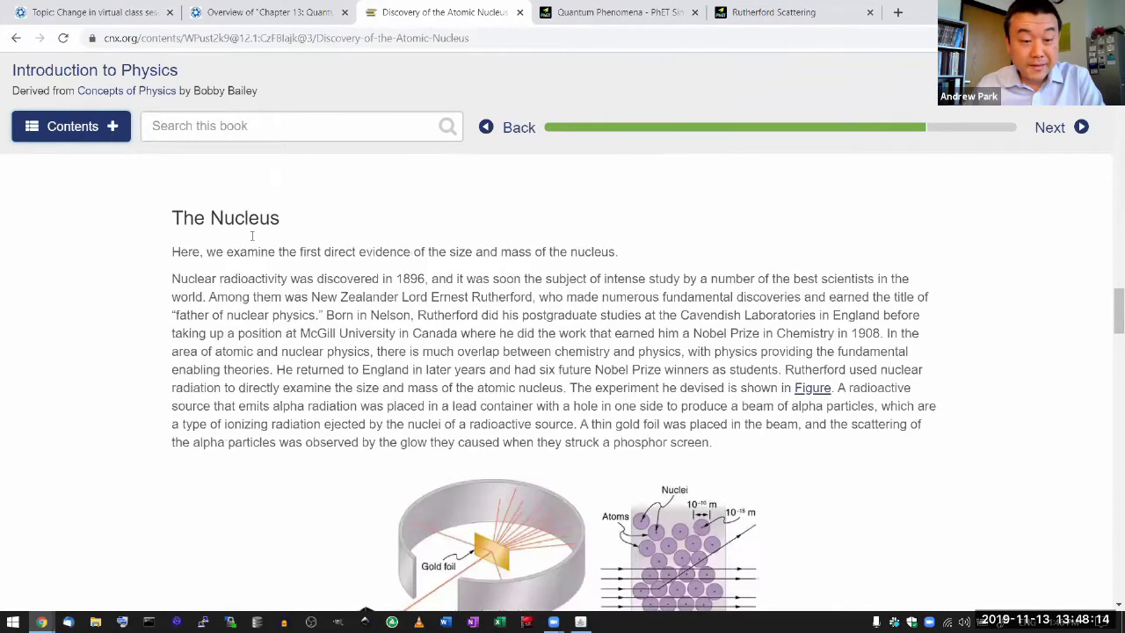
scroll(223, 233, "down", 3)
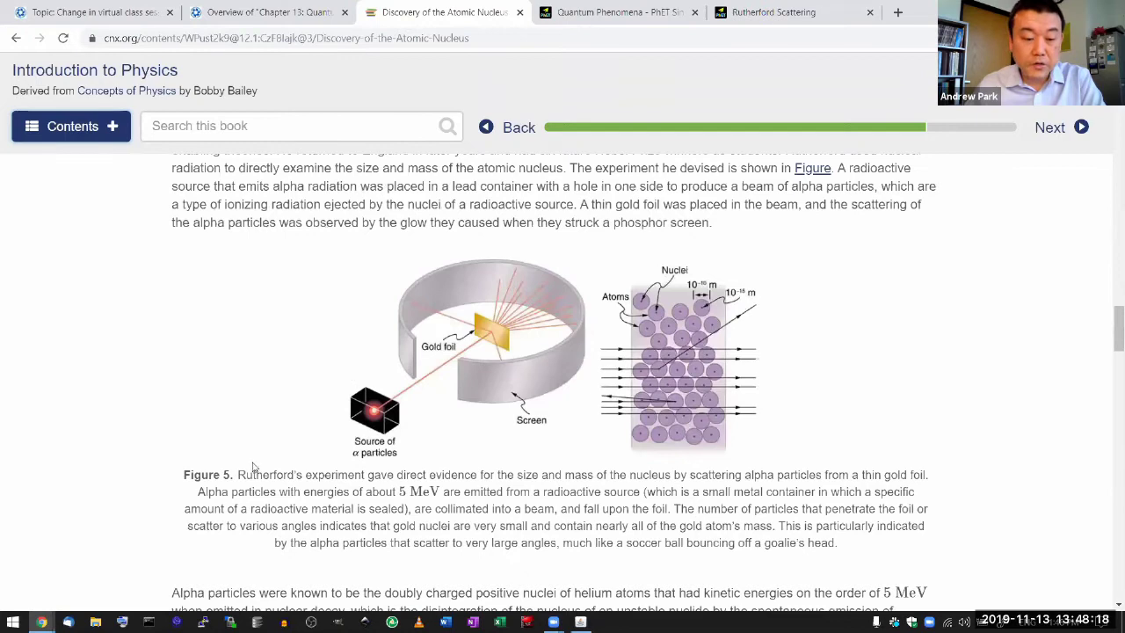
scroll(509, 526, "down", 1)
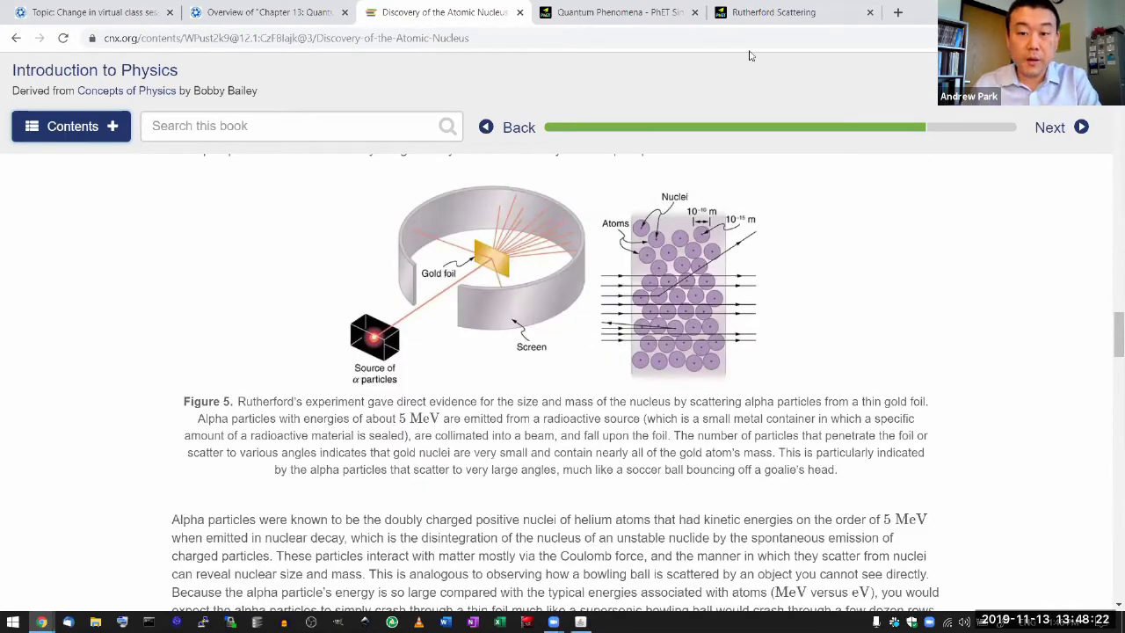
- Back in the Rutherford Scattering sim, open the Plum Pudding Atom screen from the home screen
left_click(740, 16)
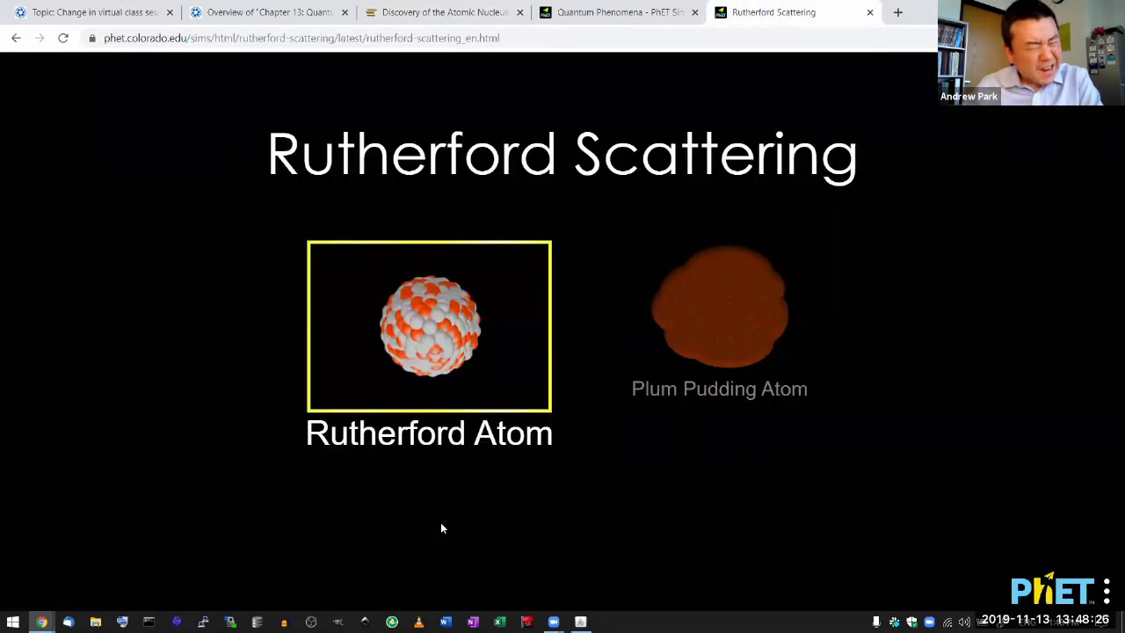
left_click(708, 335)
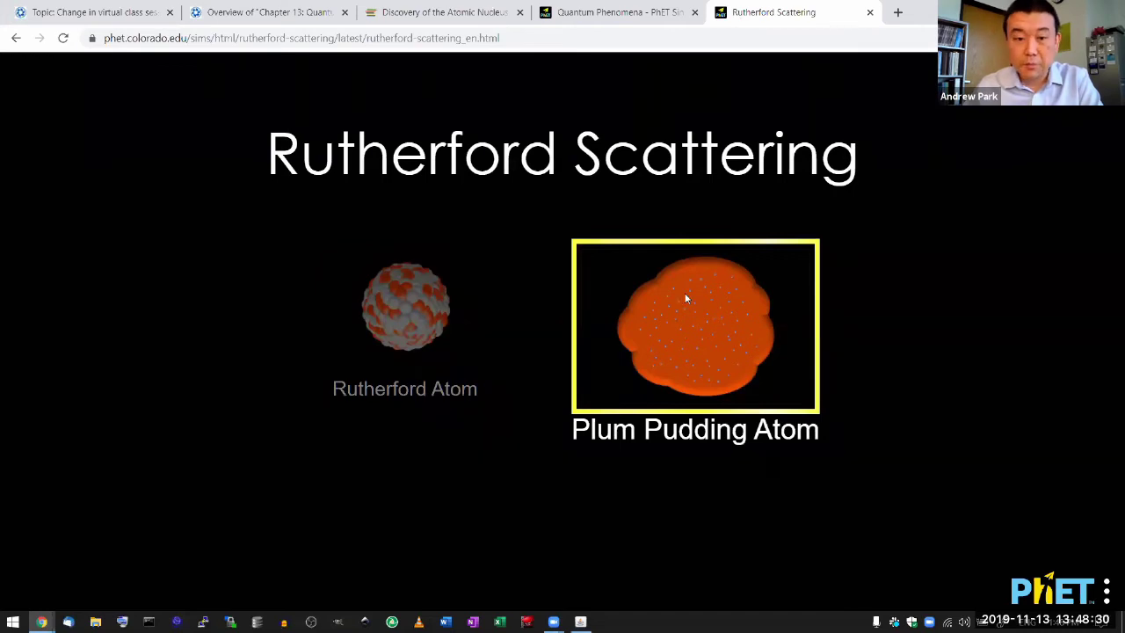
left_click(687, 301)
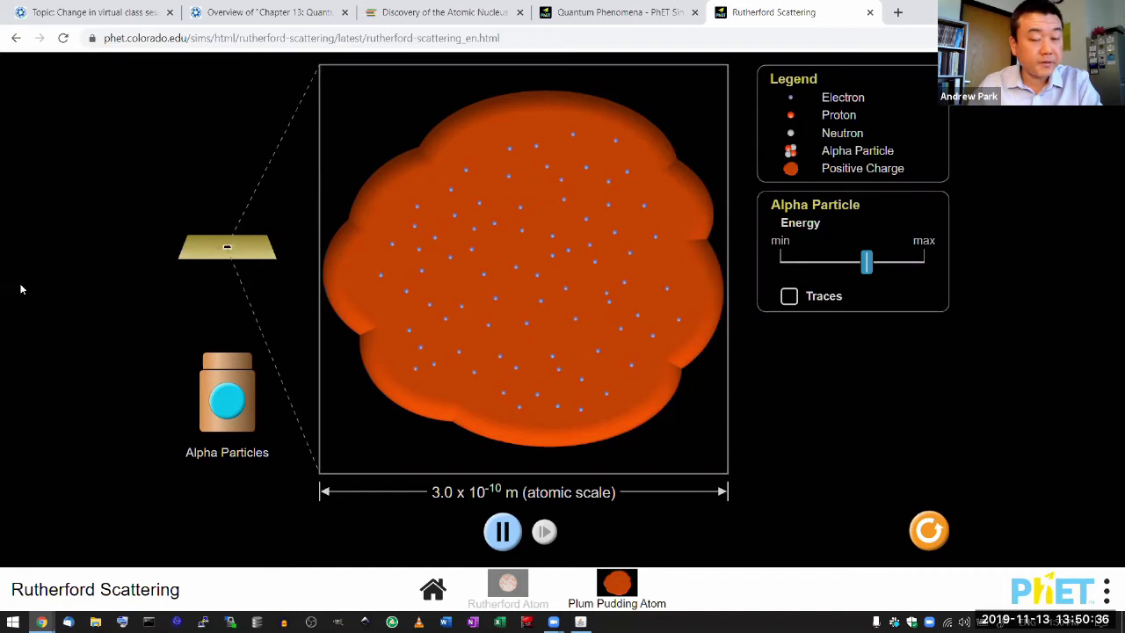
- Fire alpha particles at the plum pudding atom with Traces on and Energy at maximum
left_click(234, 401)
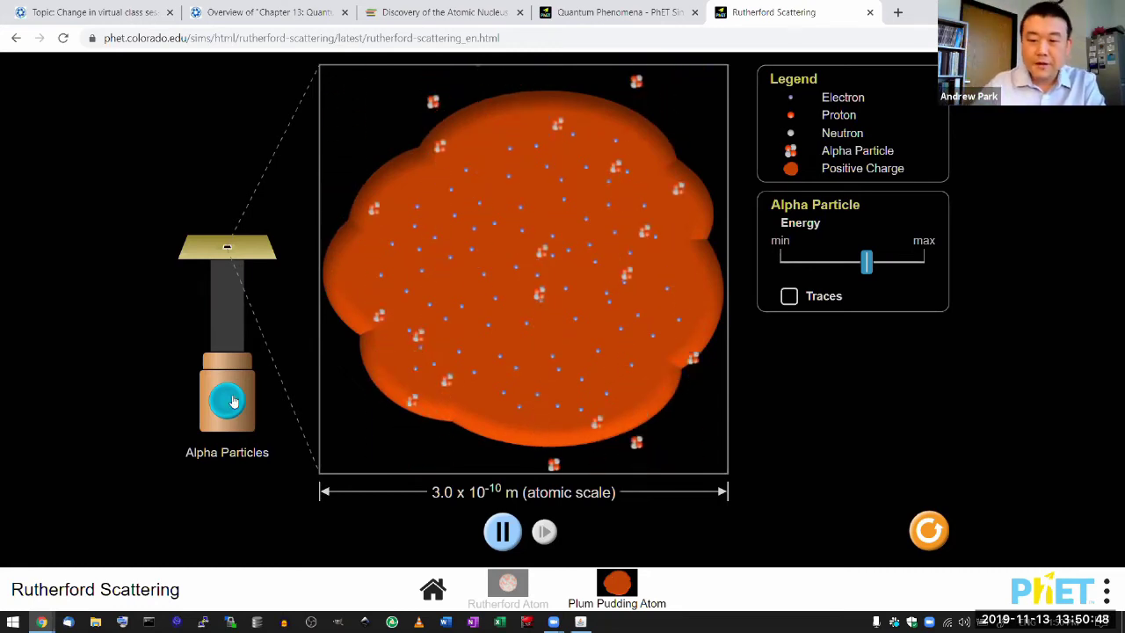
left_click(788, 297)
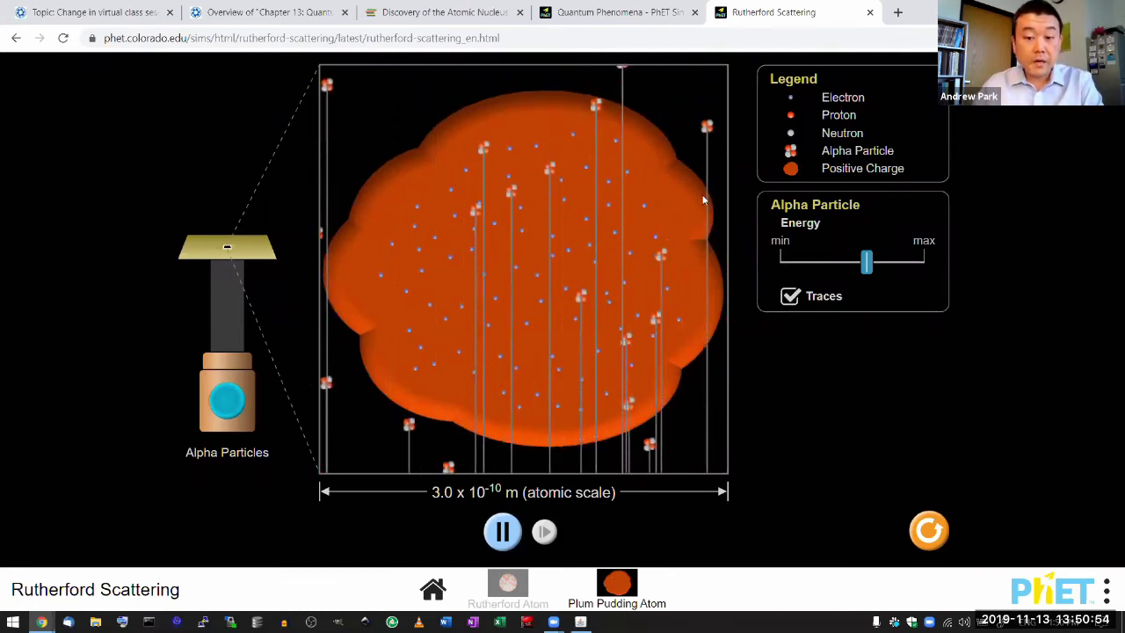
left_click(867, 264)
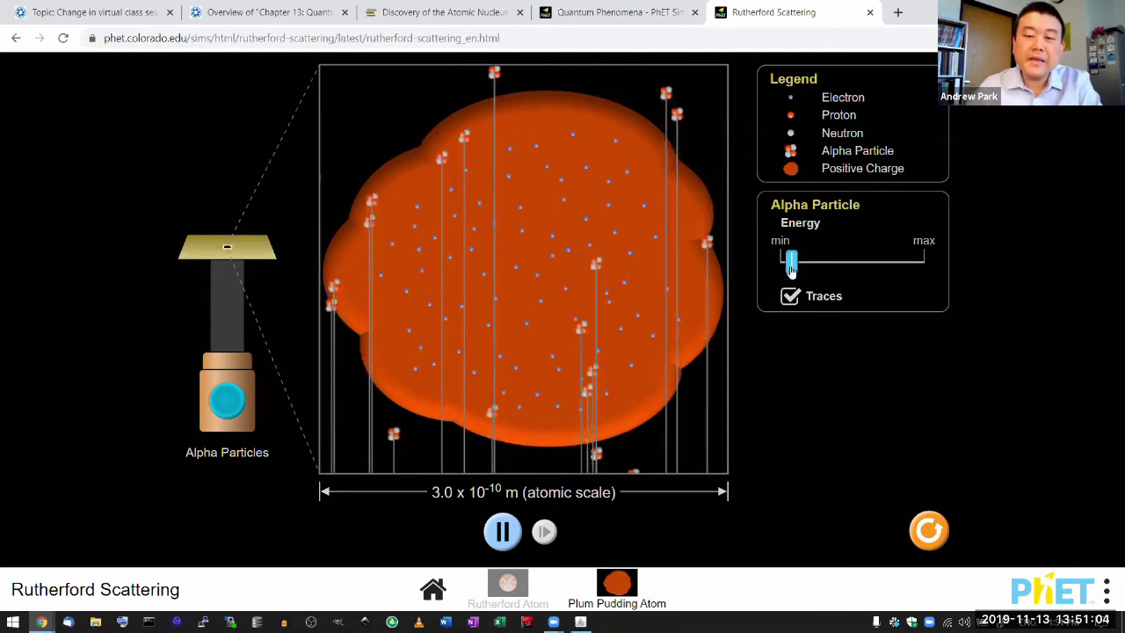
left_click_drag(791, 261, 780, 261)
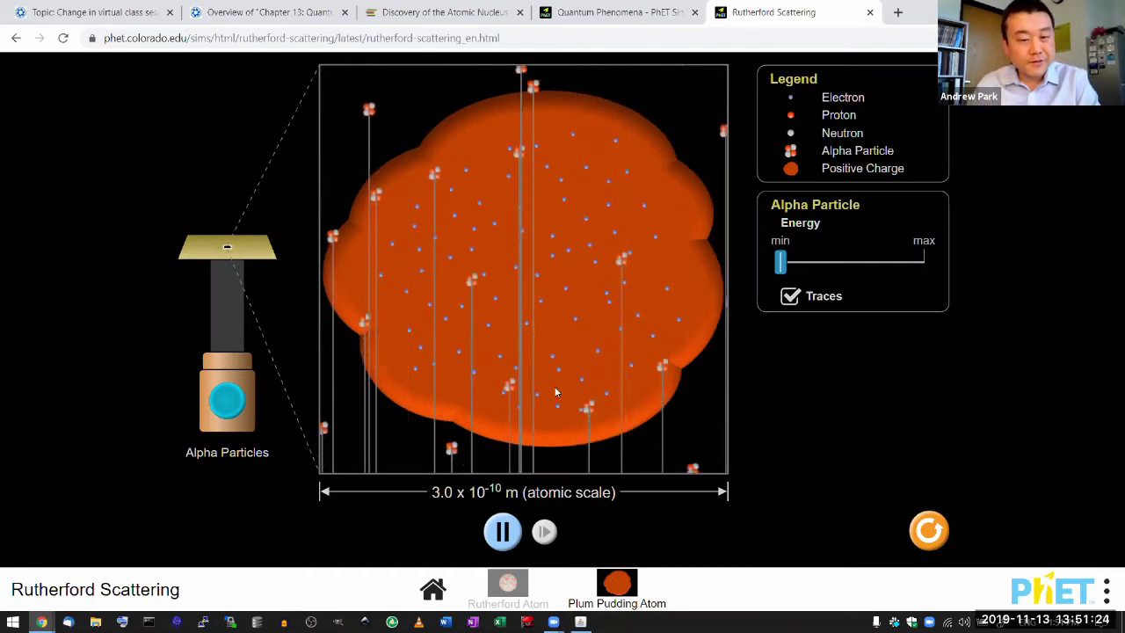
left_click_drag(781, 262, 784, 262)
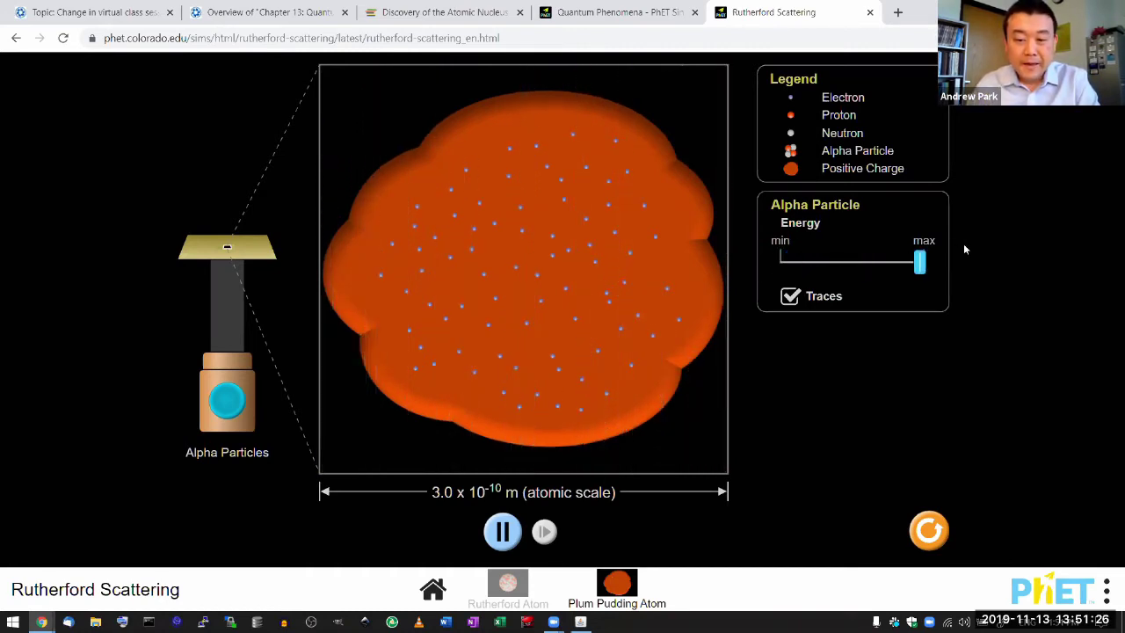
left_click_drag(964, 250, 967, 250)
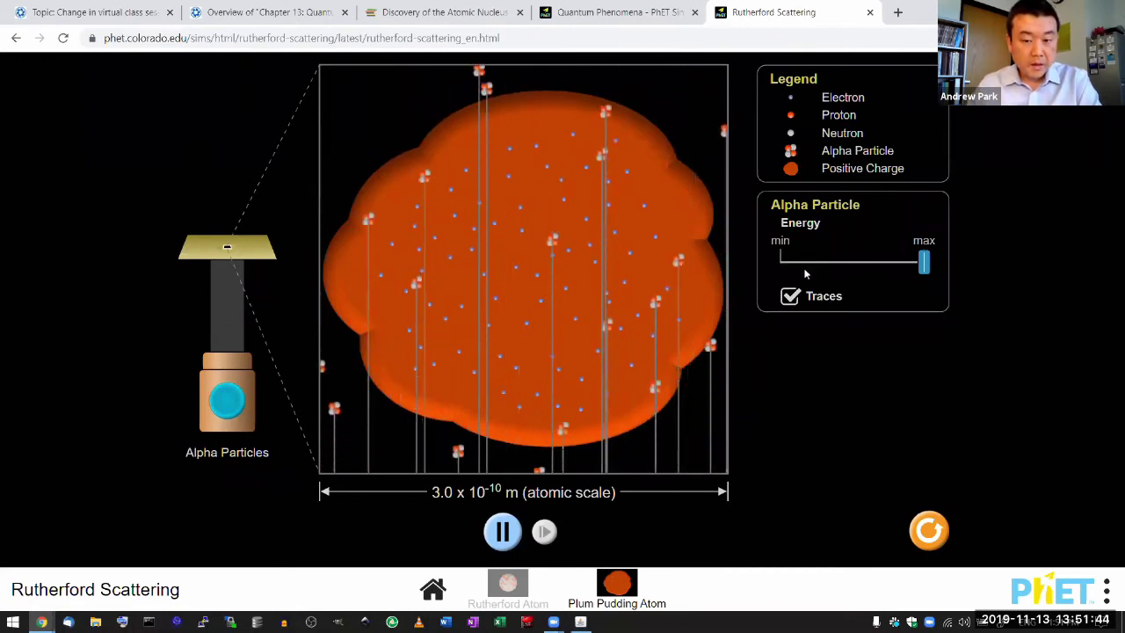
- On the Rutherford Atom screen, fire alpha particles and show traces around the 79-proton nucleus
left_click(509, 600)
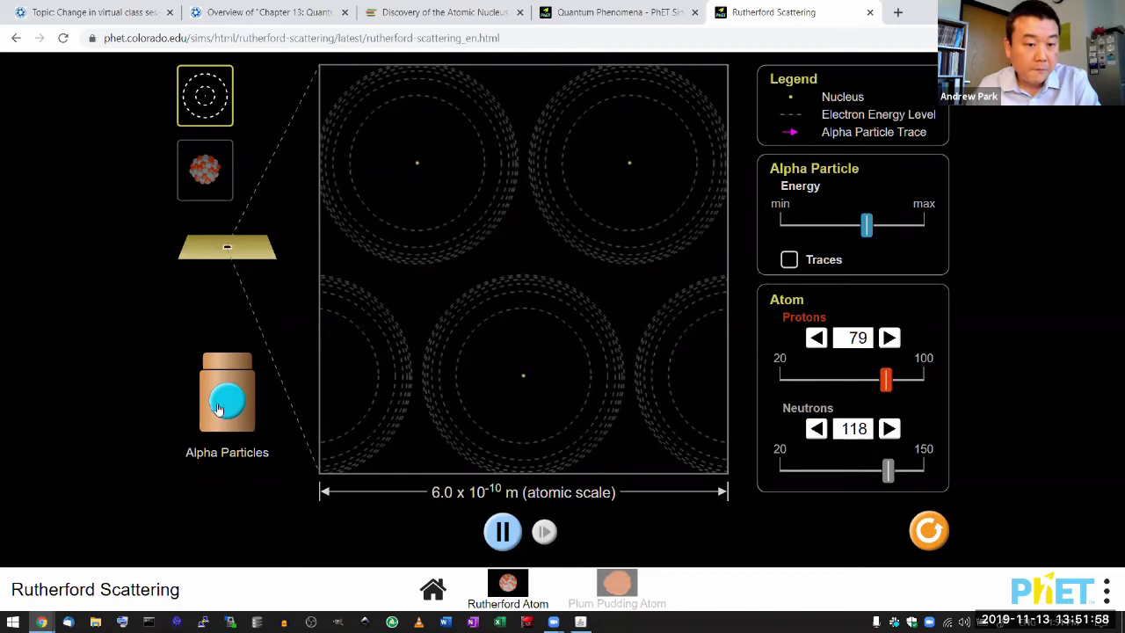
left_click(194, 182)
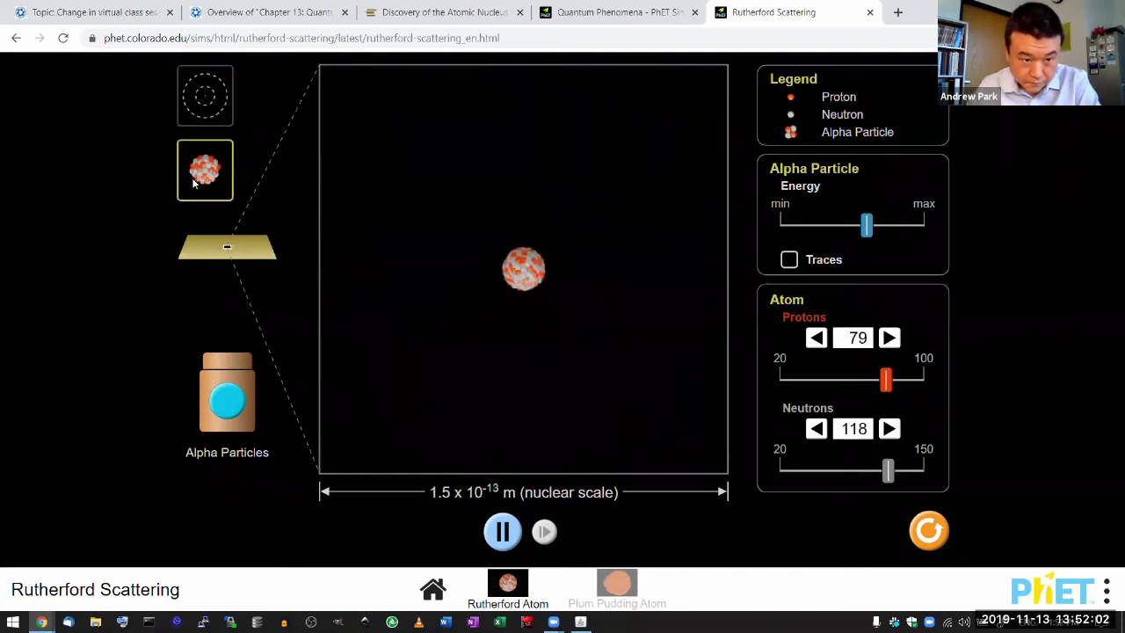
left_click(206, 116)
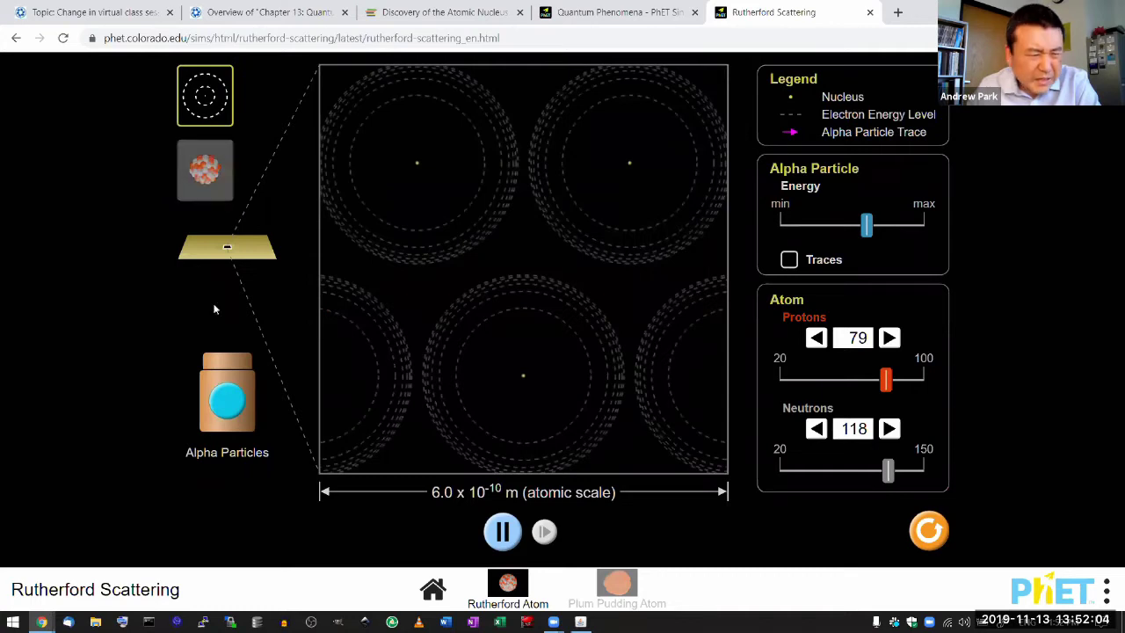
left_click(224, 403)
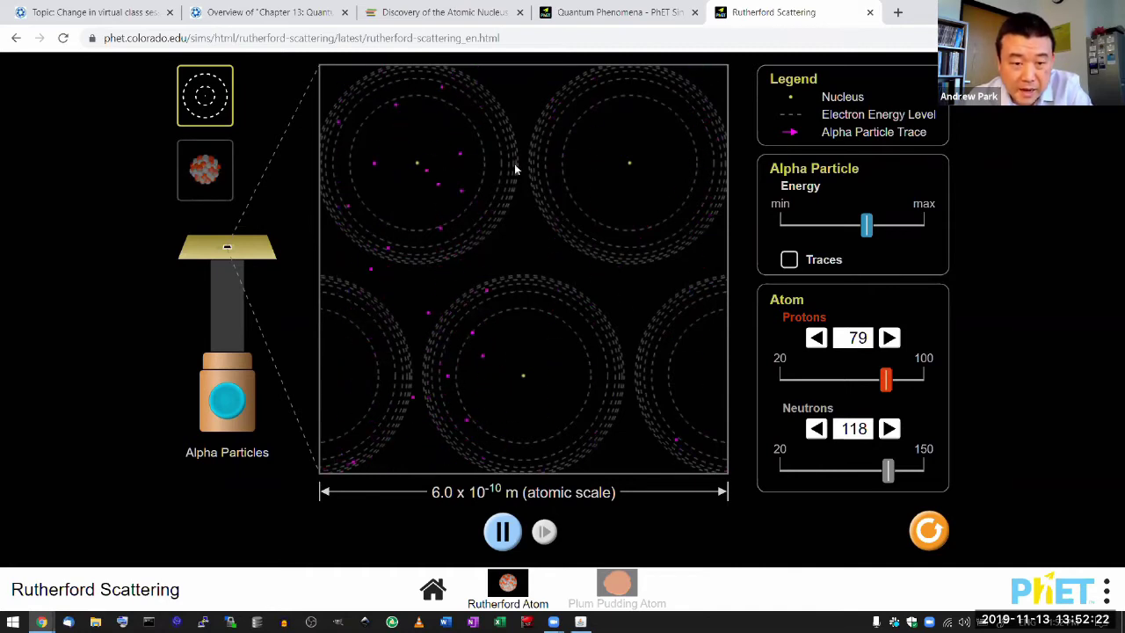
left_click(203, 175)
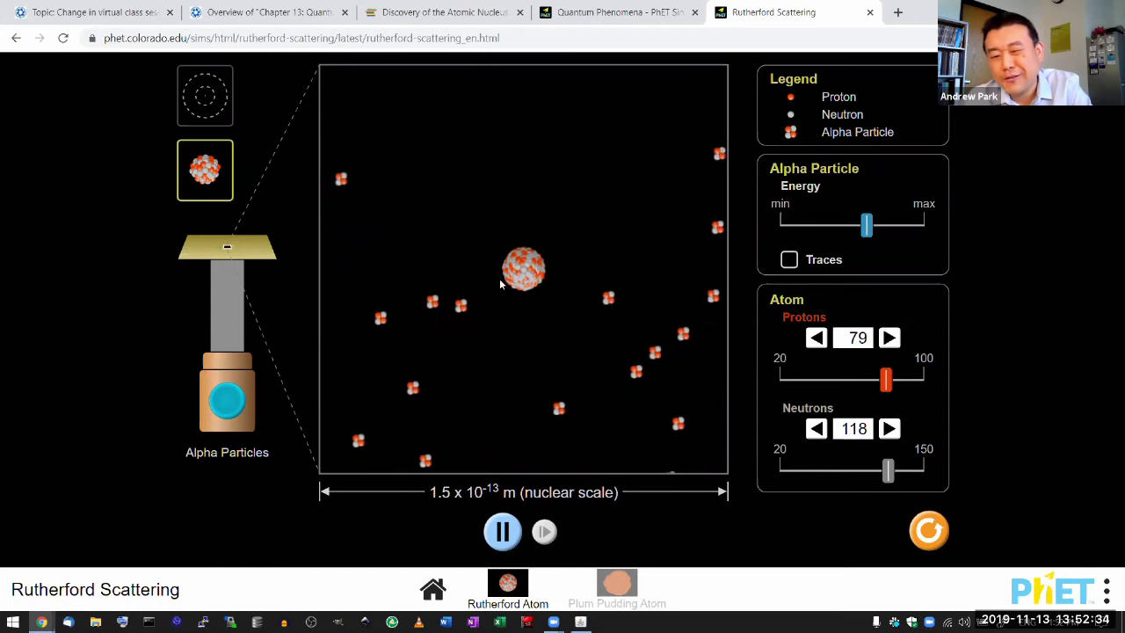
left_click(791, 260)
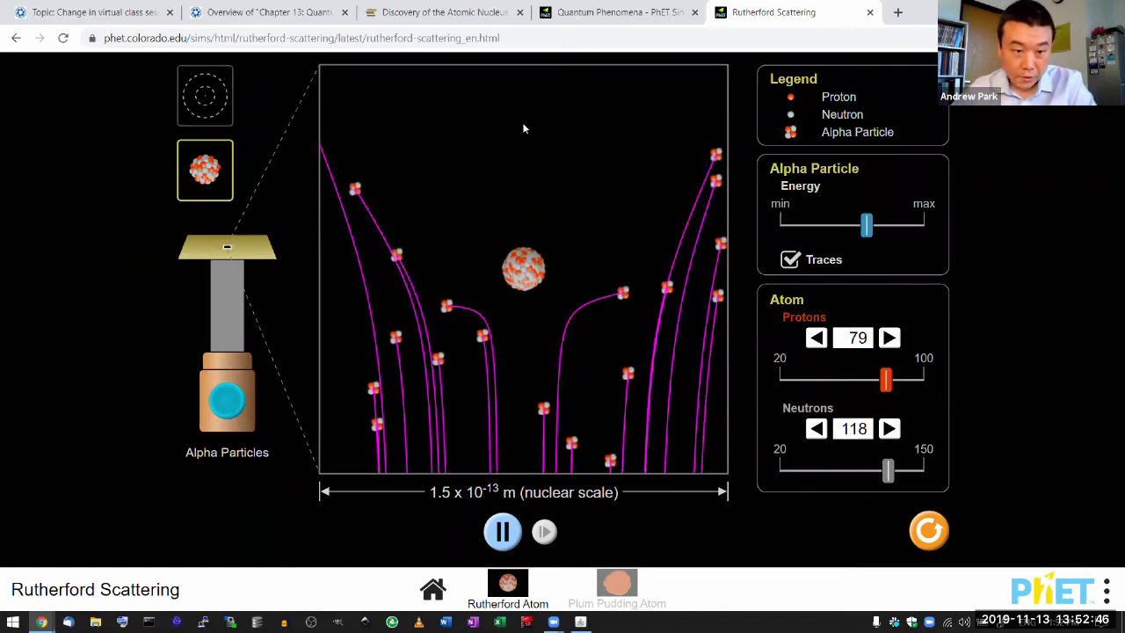
- Switch the Rutherford Atom view to atomic scale, showing traces among the electron energy levels
left_click(220, 109)
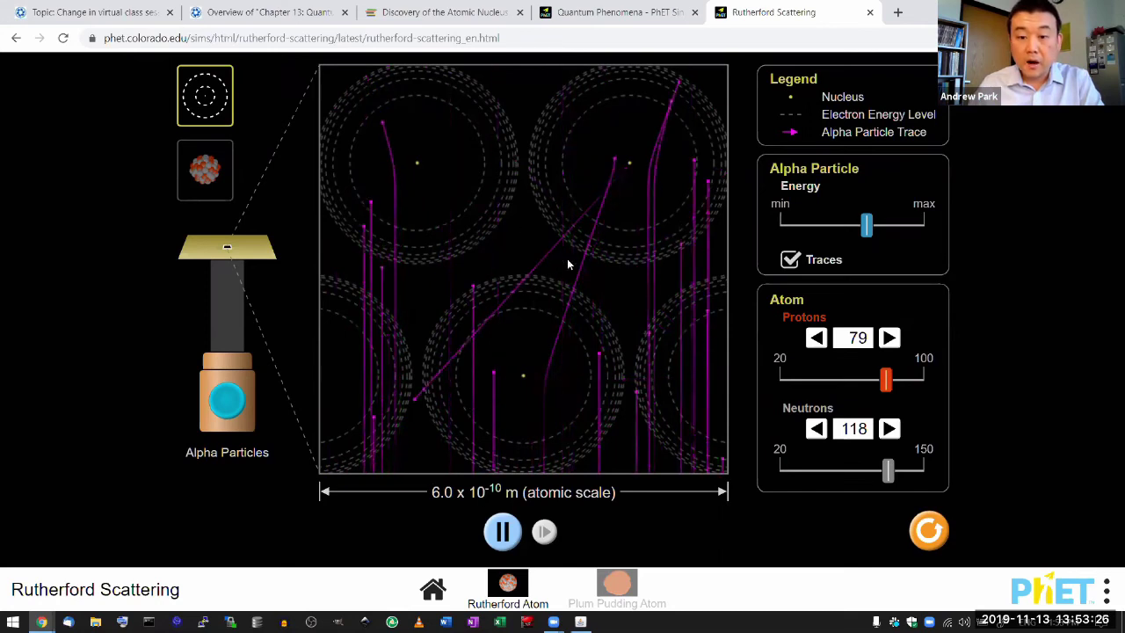
- View the deflected traces at nuclear scale, then switch to the Plum Pudding Atom screen
left_click(226, 167)
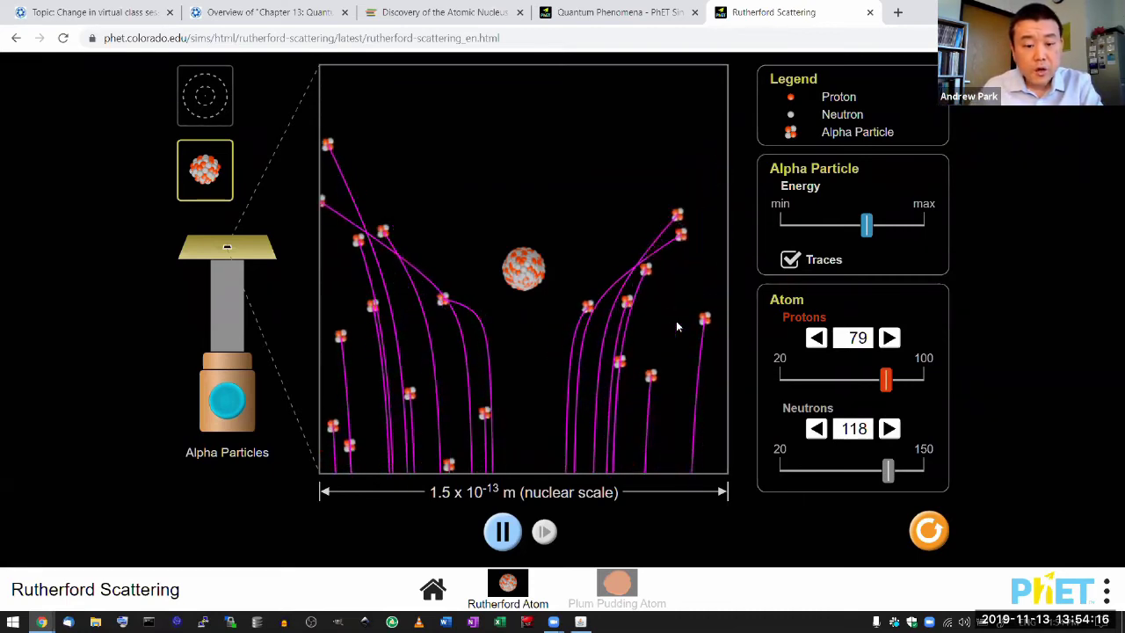
left_click(615, 587)
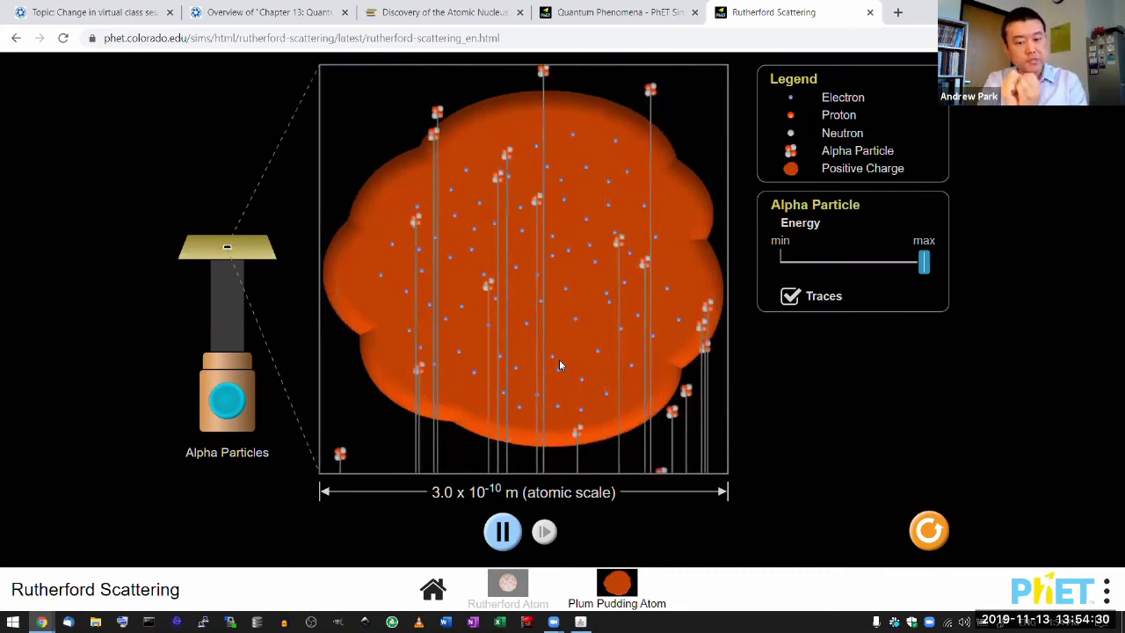
- Return to the Rutherford Atom screen, viewing it at atomic scale then at nuclear scale
left_click(498, 589)
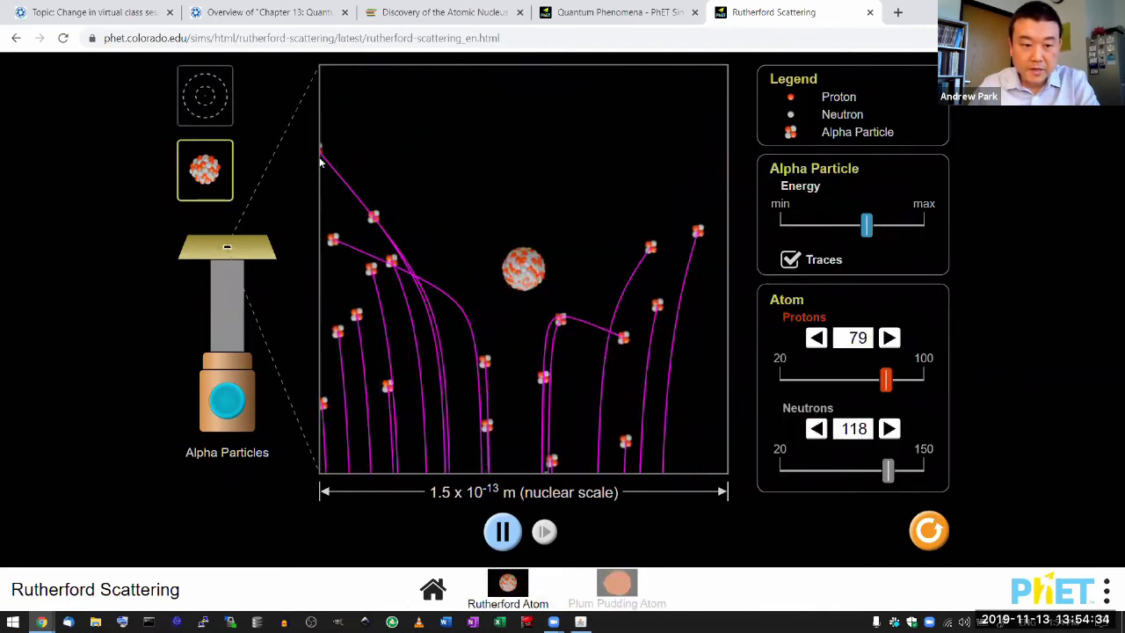
left_click(205, 95)
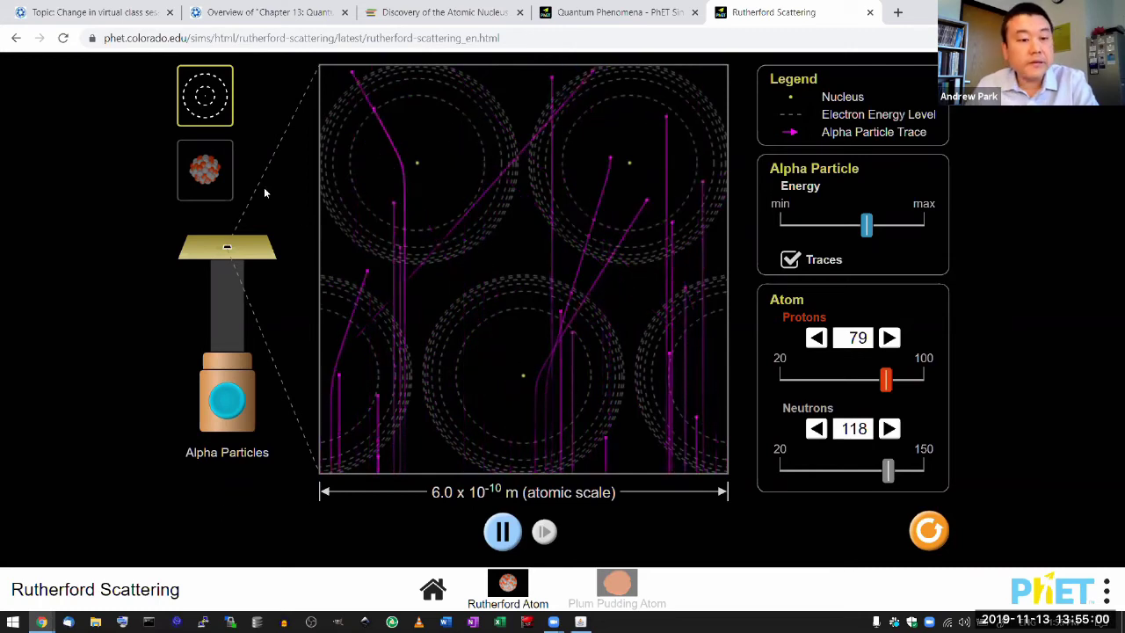
left_click(215, 176)
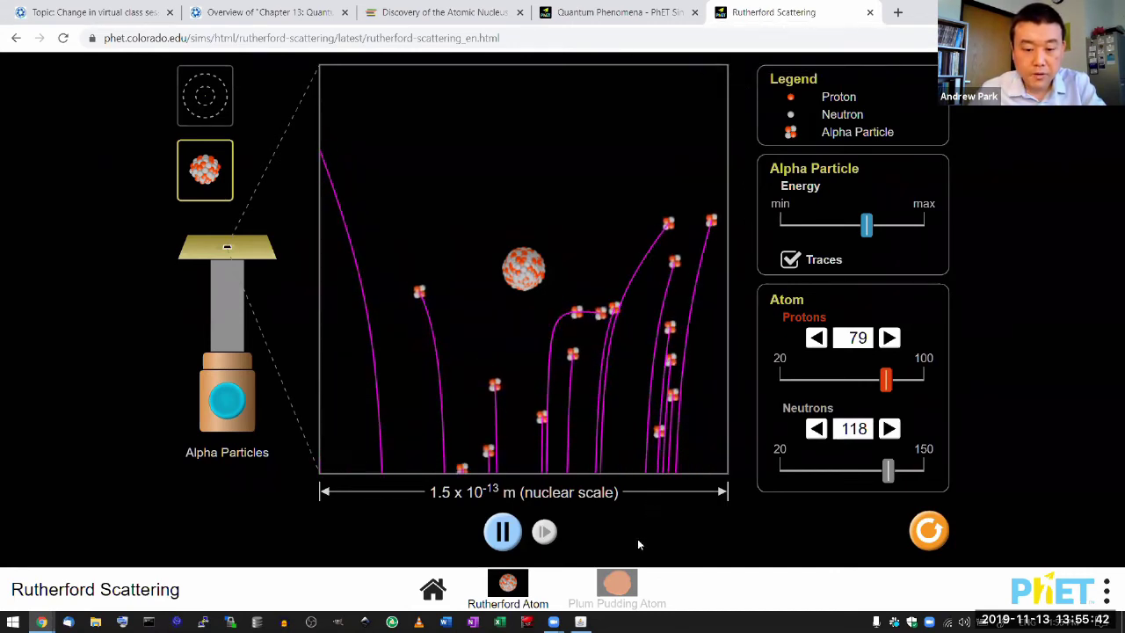
- Return to the Plum Pudding Atom screen and turn off the alpha-particle beam
left_click(616, 594)
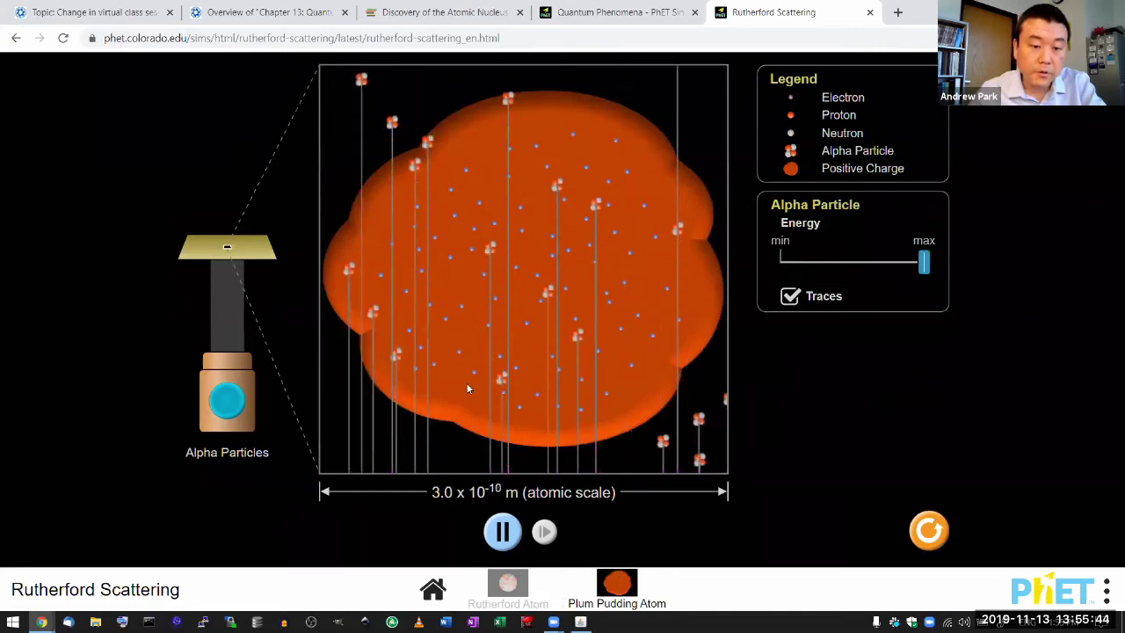
left_click(227, 402)
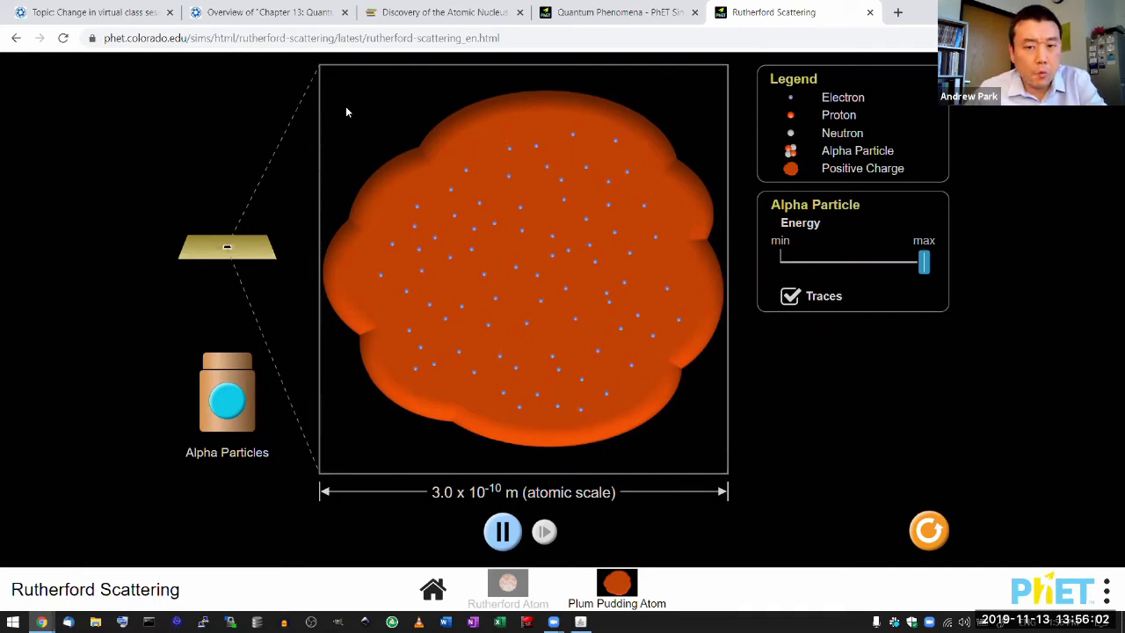
- Go to the Quantum Phenomena simulations and scroll down to Models of the Hydrogen Atom
left_click(665, 17)
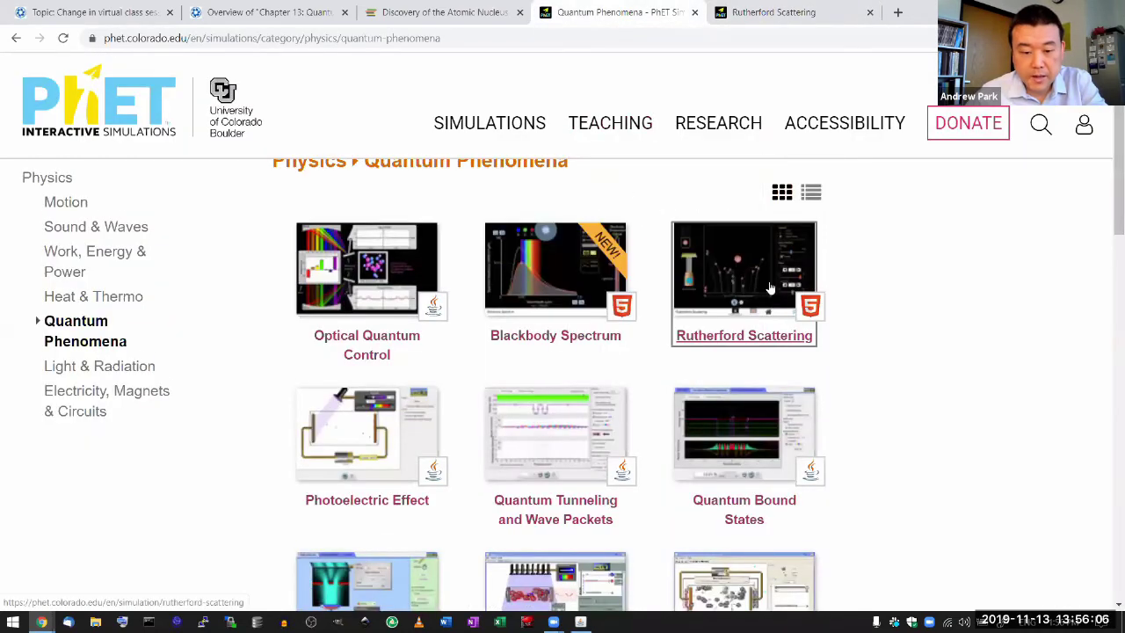
scroll(770, 288, "down", 1)
scroll(770, 288, "down", 5)
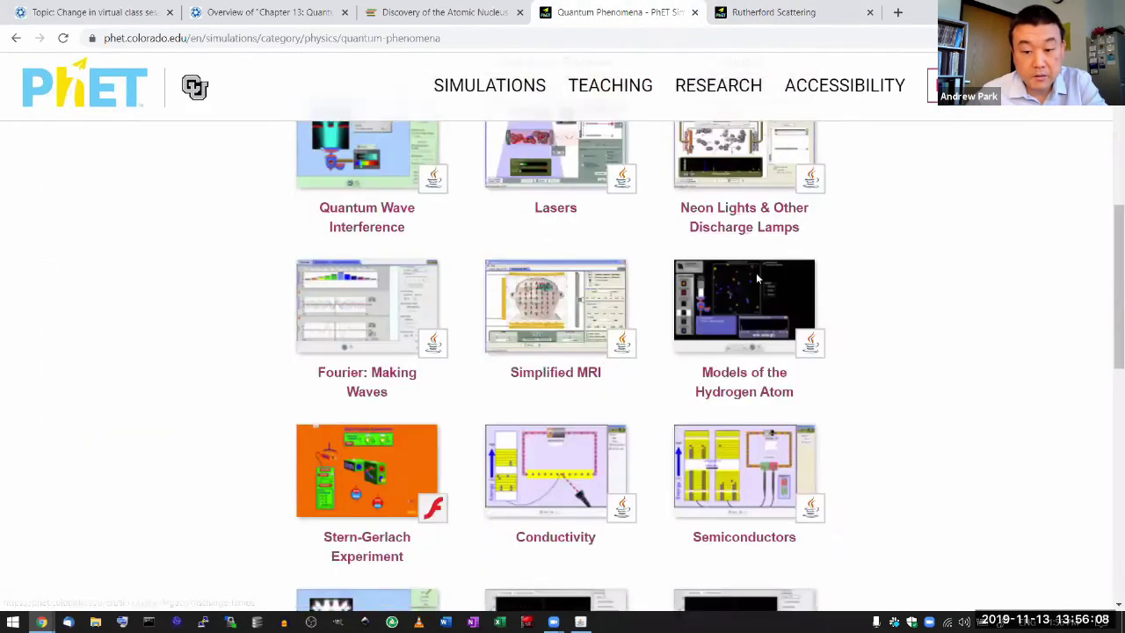
scroll(756, 290, "down", 1)
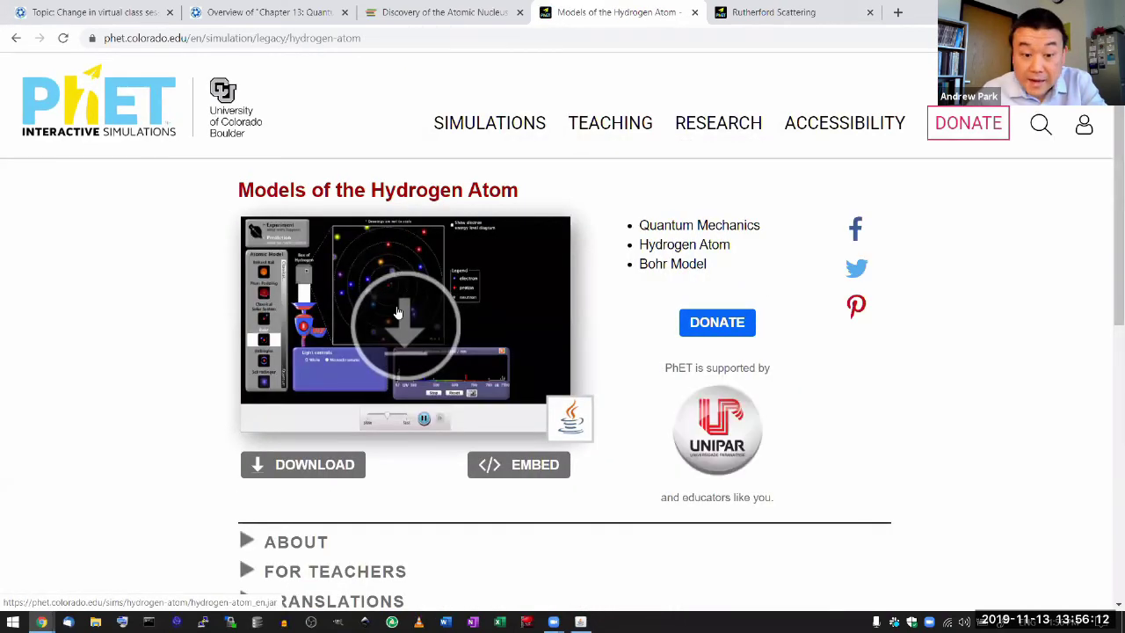
- Download the Models of the Hydrogen Atom jar, keep the file, and launch it
left_click(404, 264)
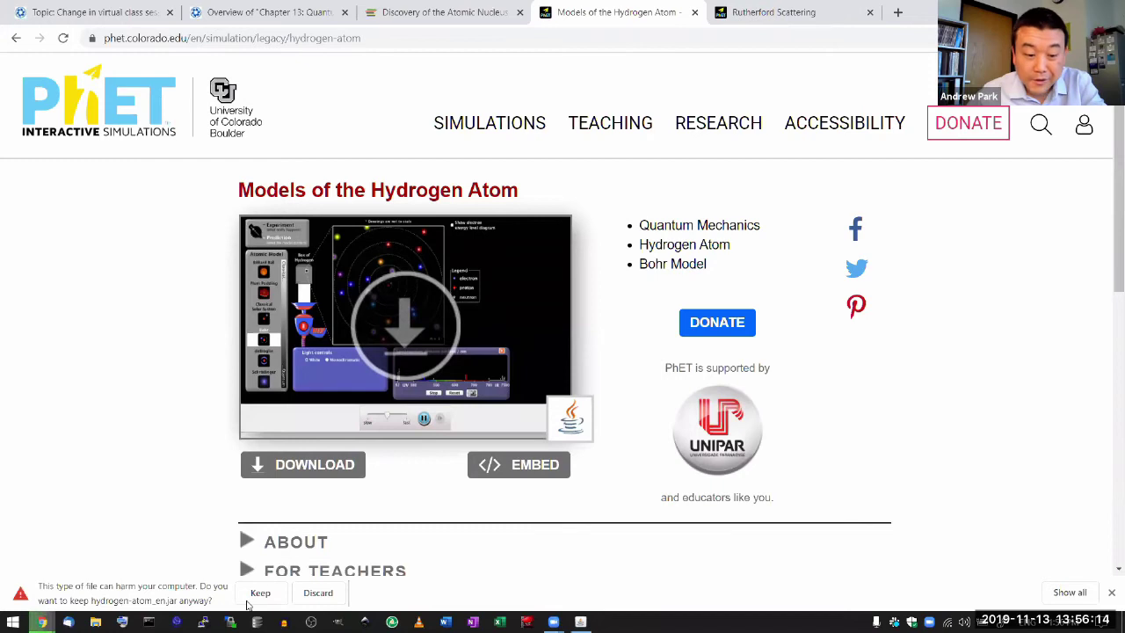
left_click(249, 602)
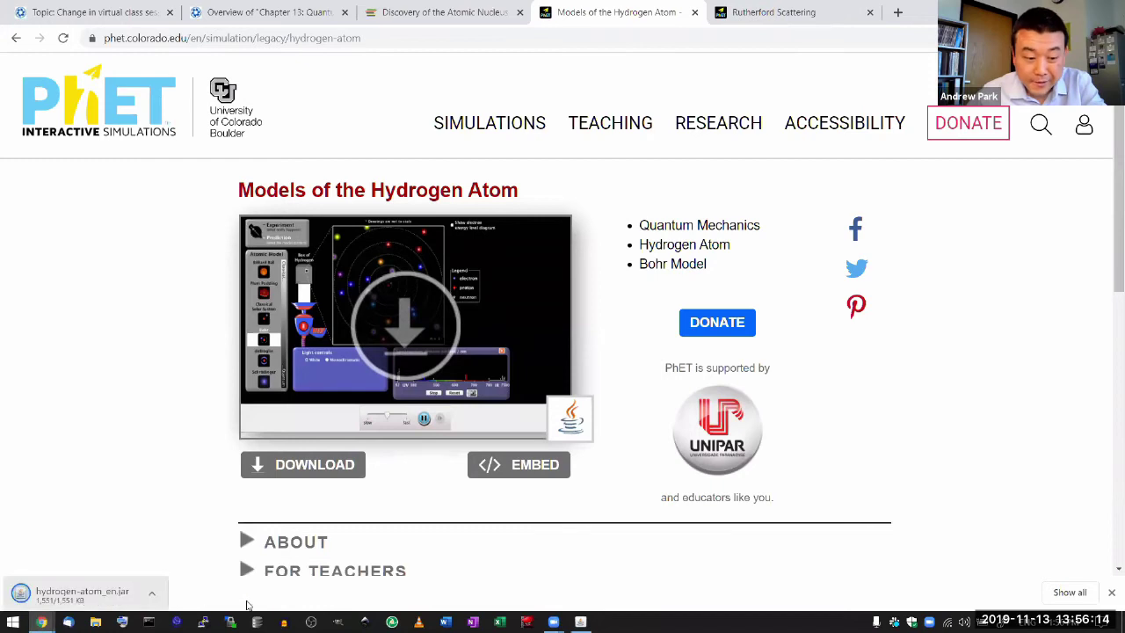
left_click(95, 596)
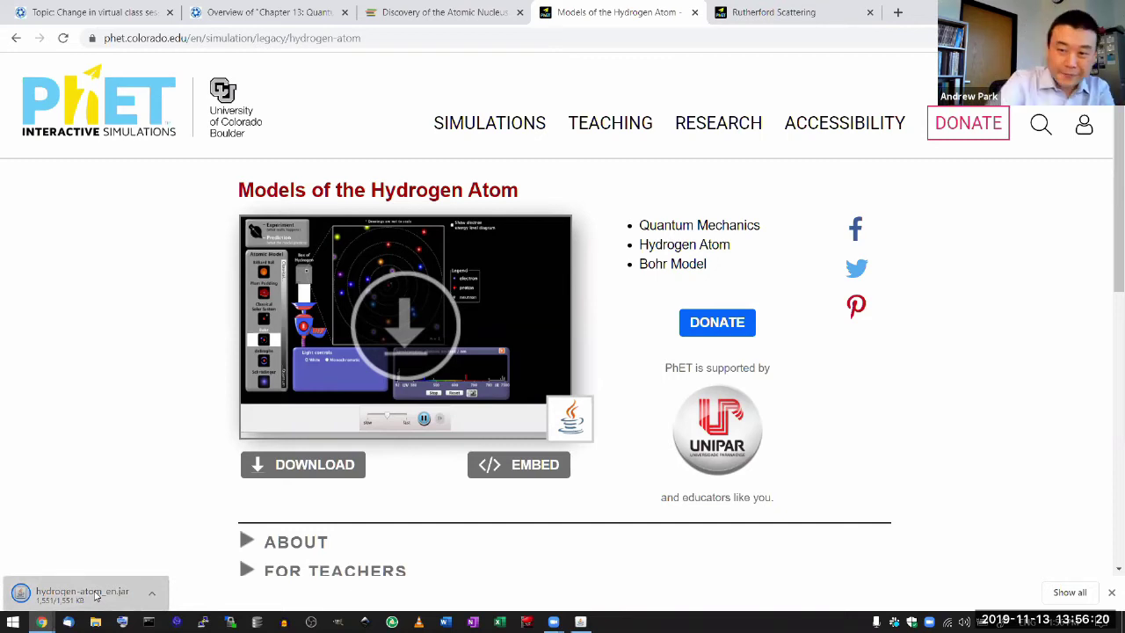
left_click(95, 596)
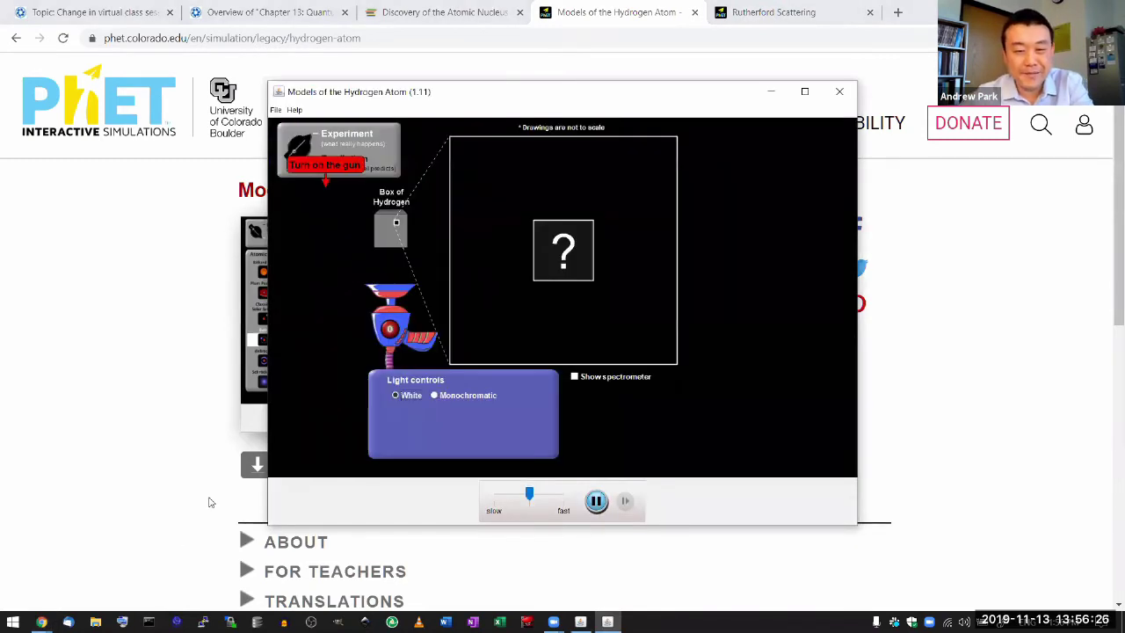
- Maximize the hydrogen atom simulation window, then switch back to the Chrome page
left_click(804, 91)
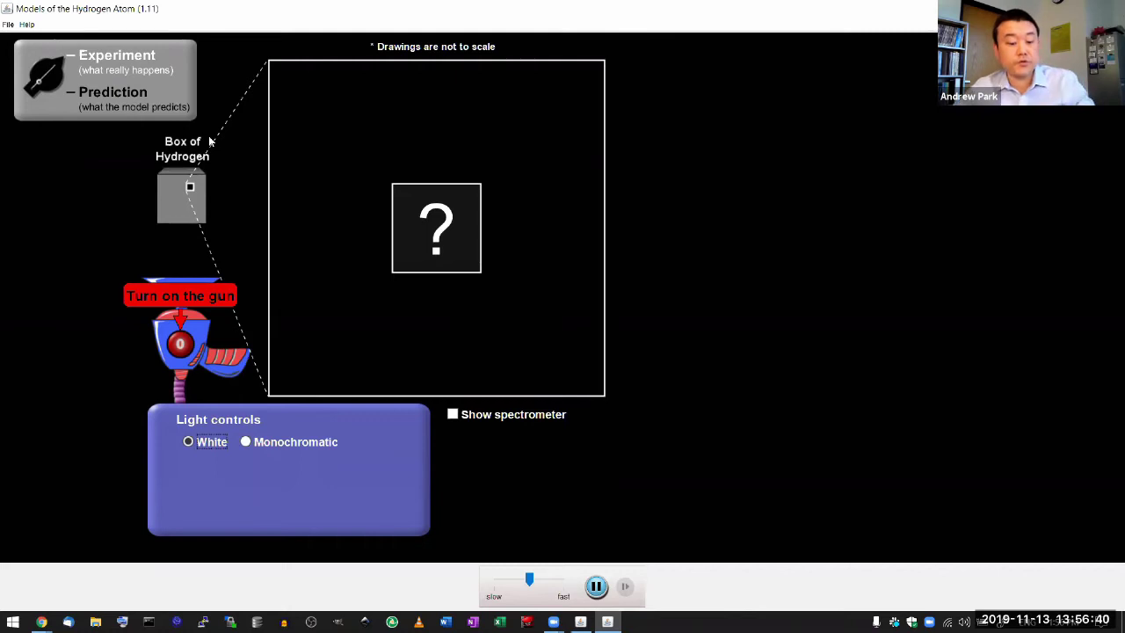
key("alt+Tab")
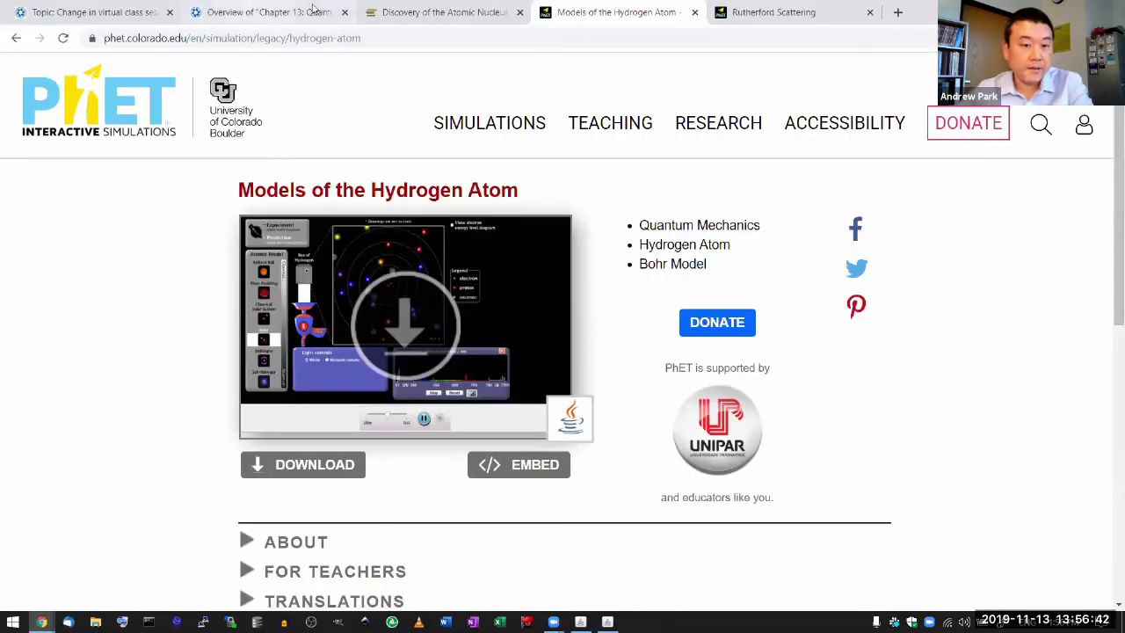
- Open section 13.6 Bohr's Theory from the contents and scroll to the quantized-quantity table
left_click(440, 13)
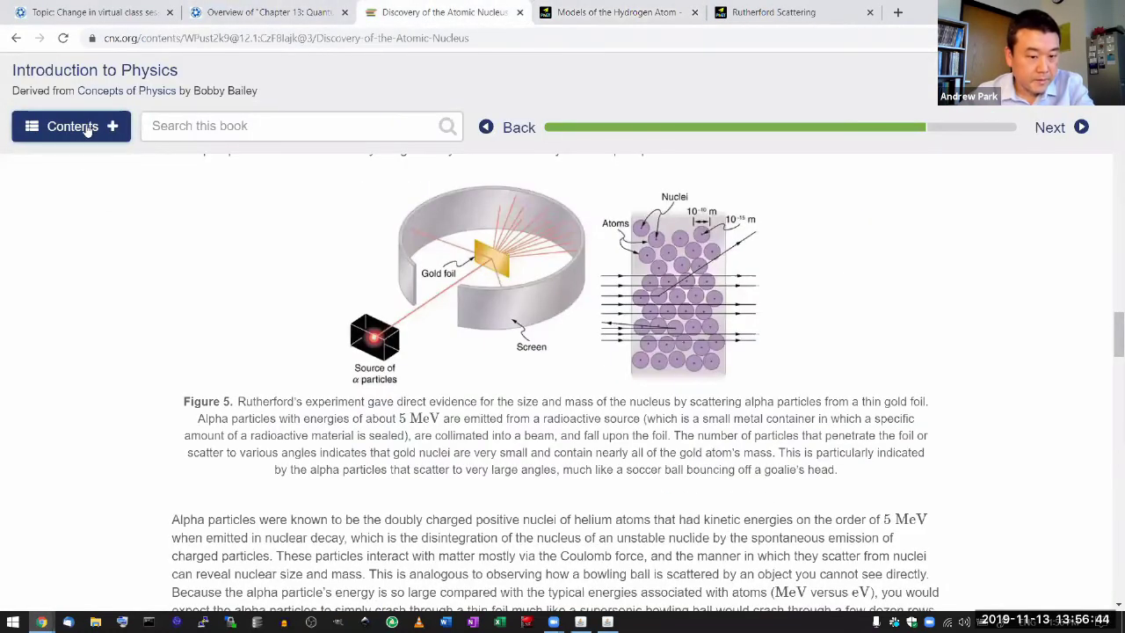
left_click(88, 129)
scroll(125, 508, "down", 3)
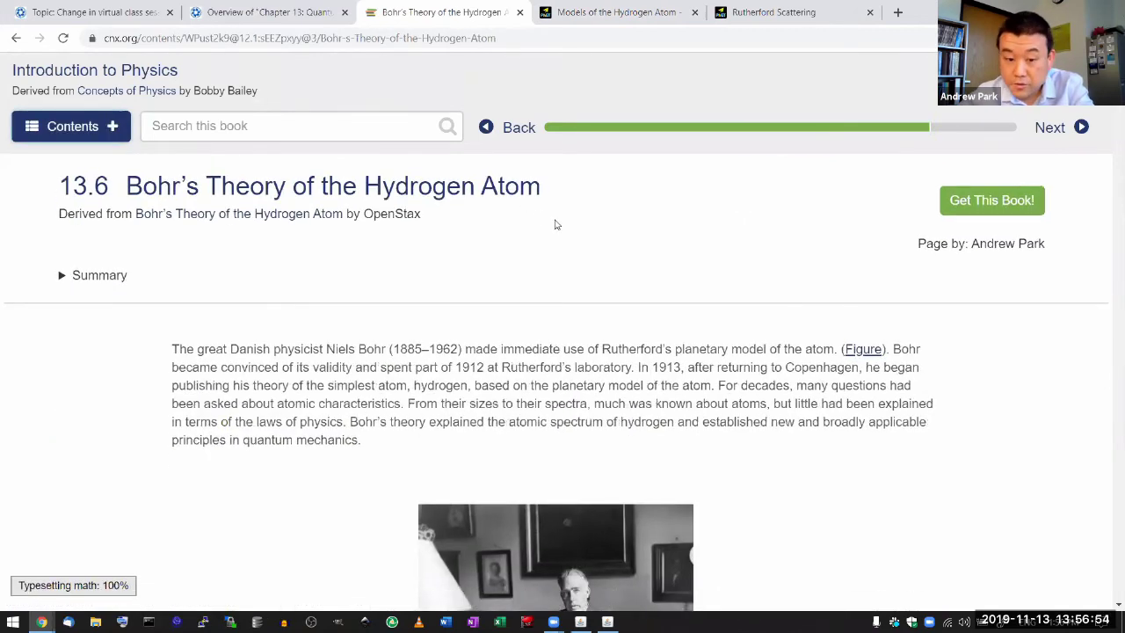
scroll(595, 307, "down", 4)
scroll(528, 287, "down", 10)
scroll(522, 298, "down", 10)
scroll(459, 251, "down", 3)
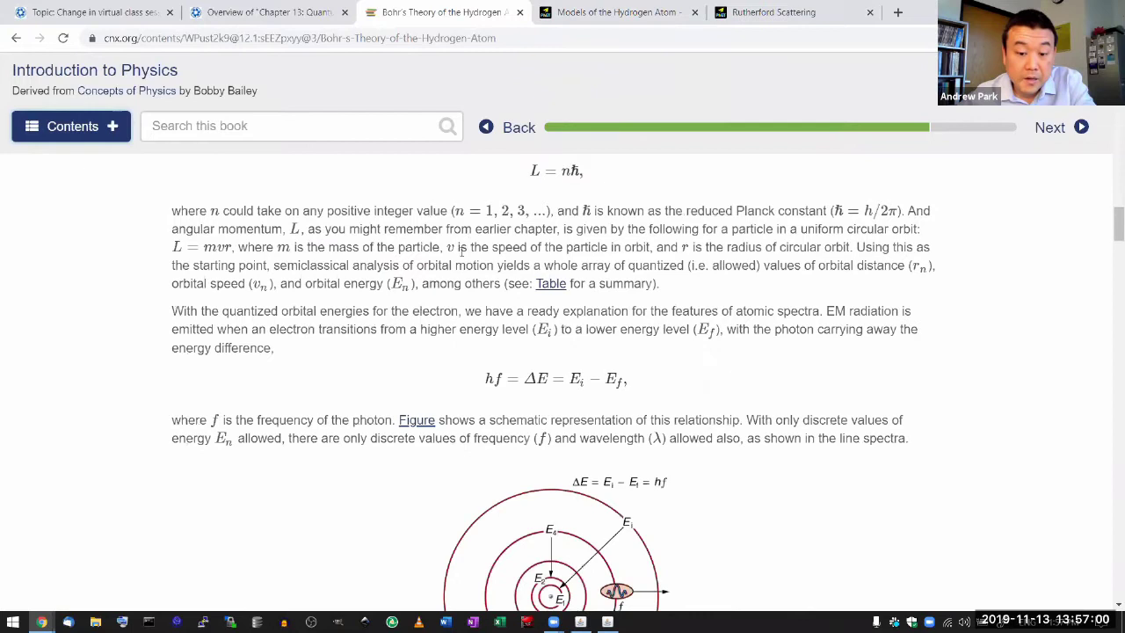
scroll(486, 369, "down", 12)
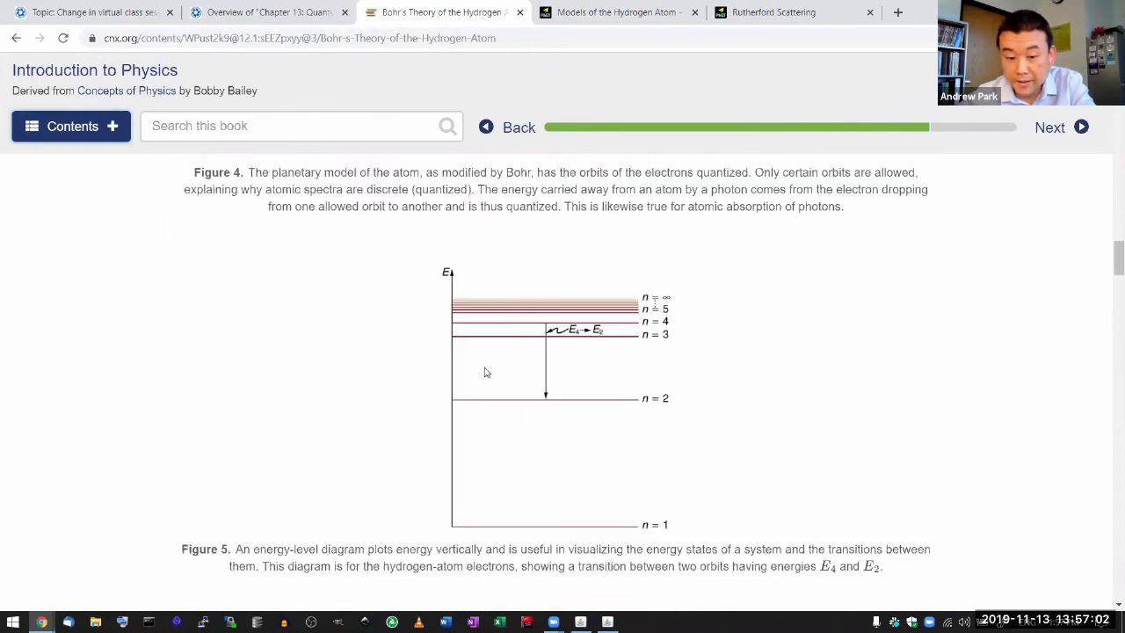
scroll(485, 375, "down", 4)
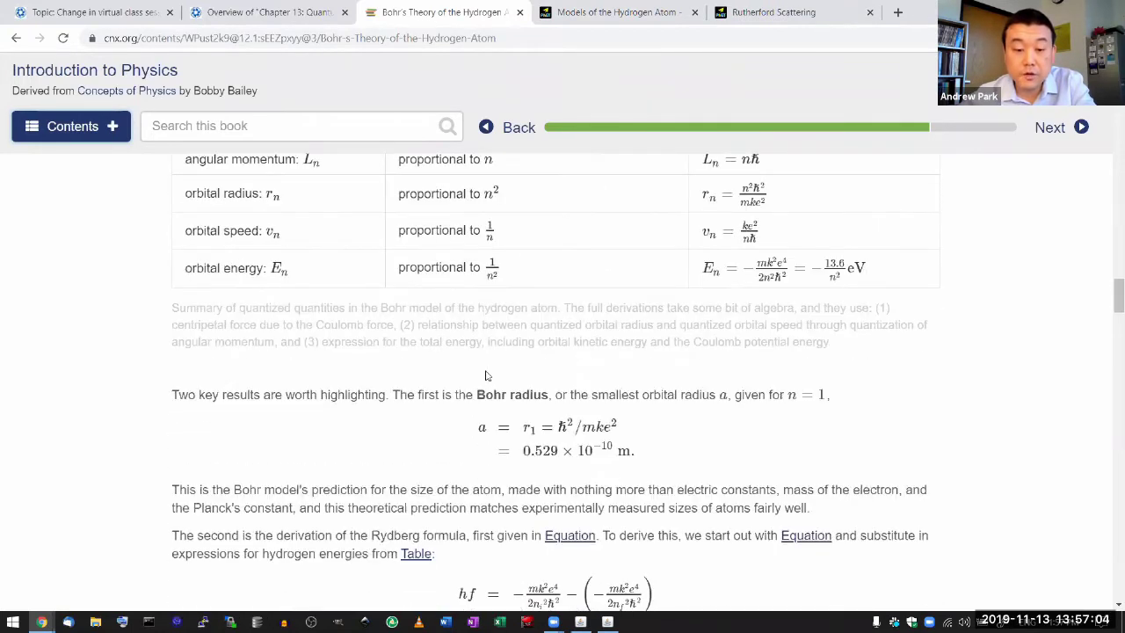
scroll(486, 376, "up", 1)
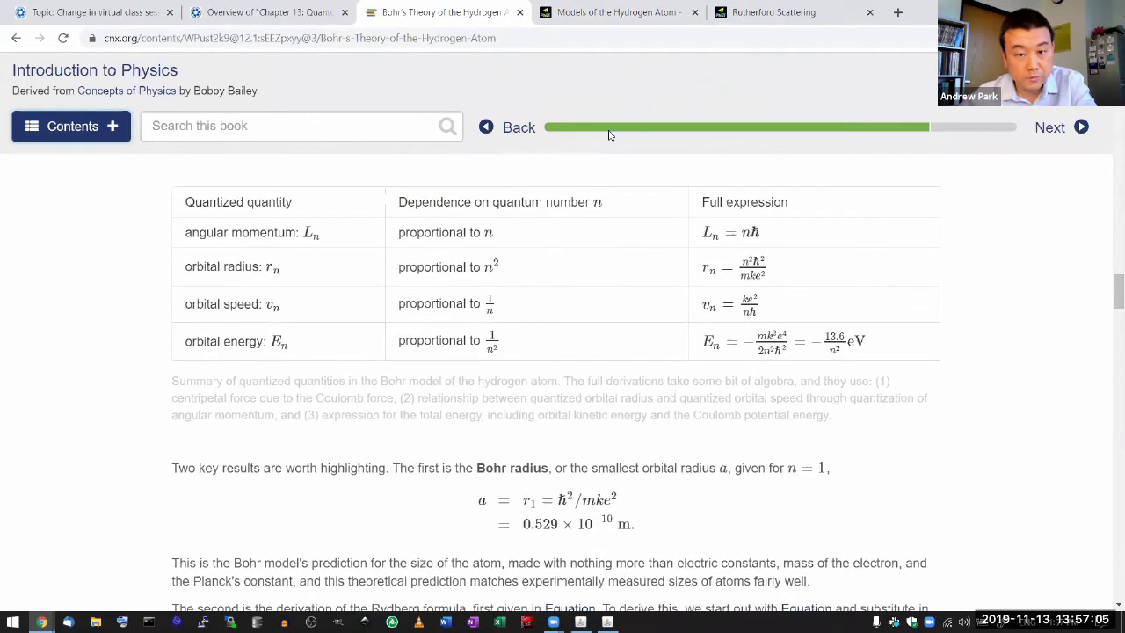
- Bring back the running simulation, switch it to Prediction mode and show the spectrometer
left_click(687, 19)
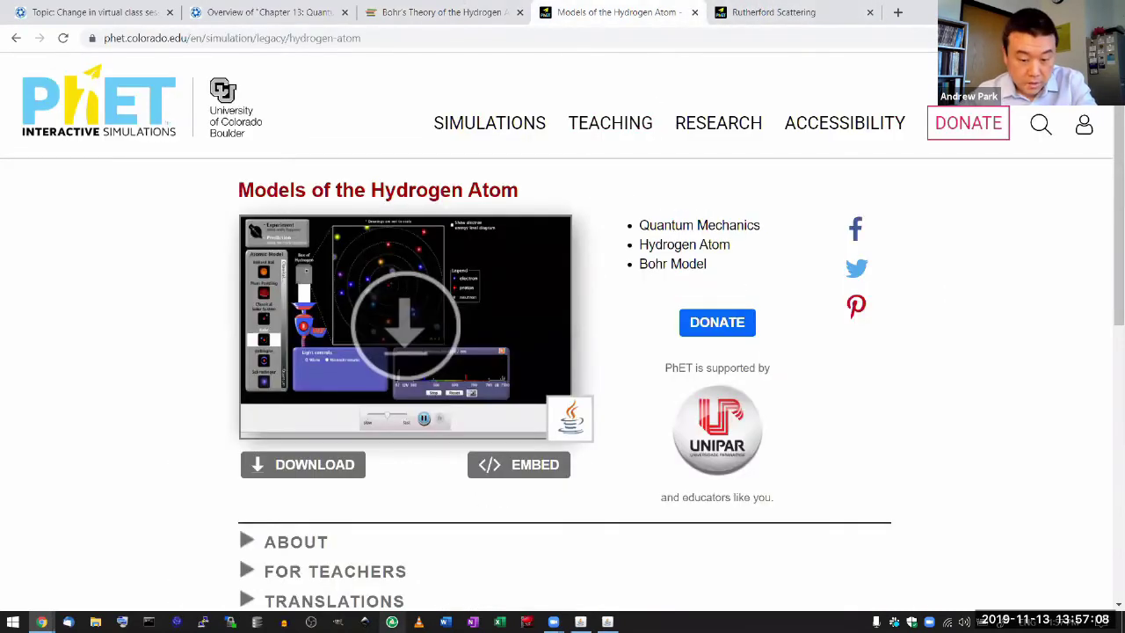
key("alt+Tab")
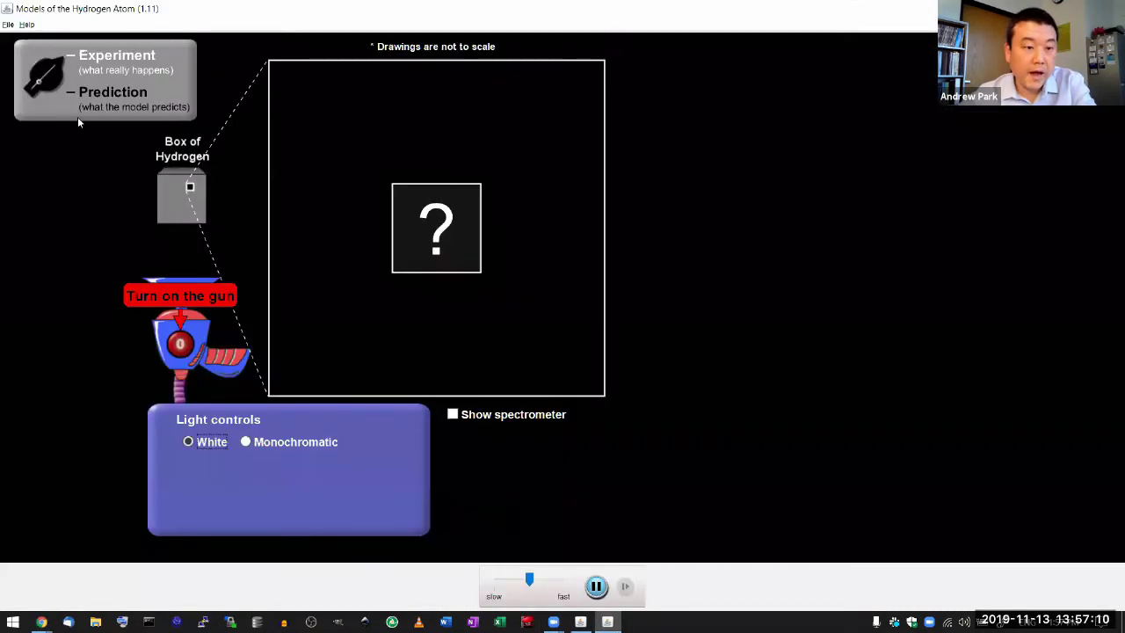
left_click(117, 98)
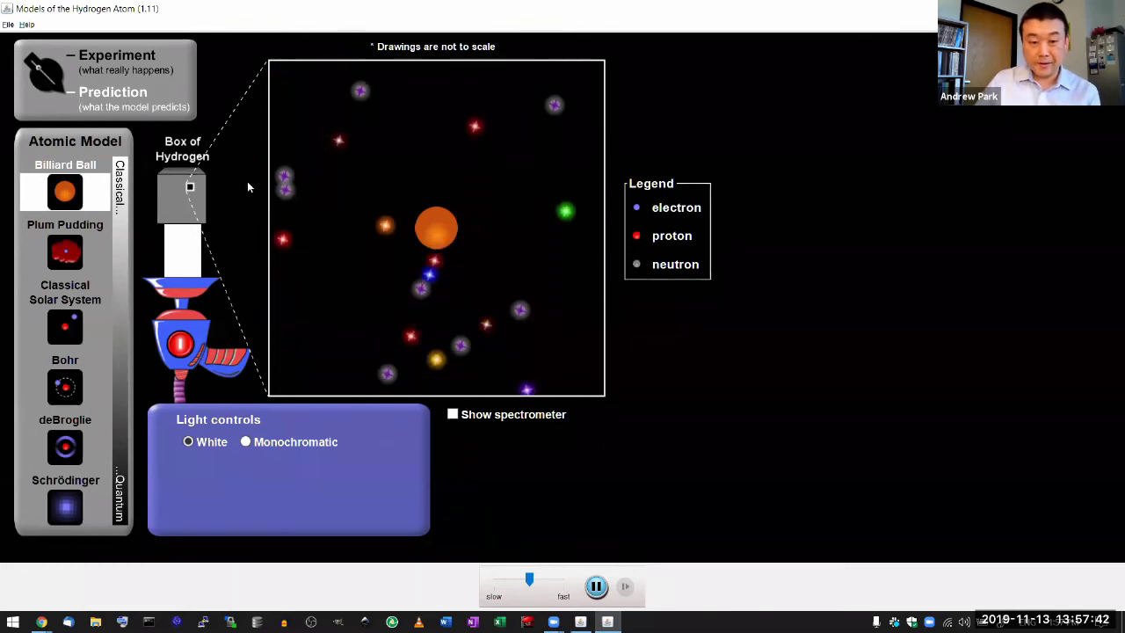
left_click(453, 414)
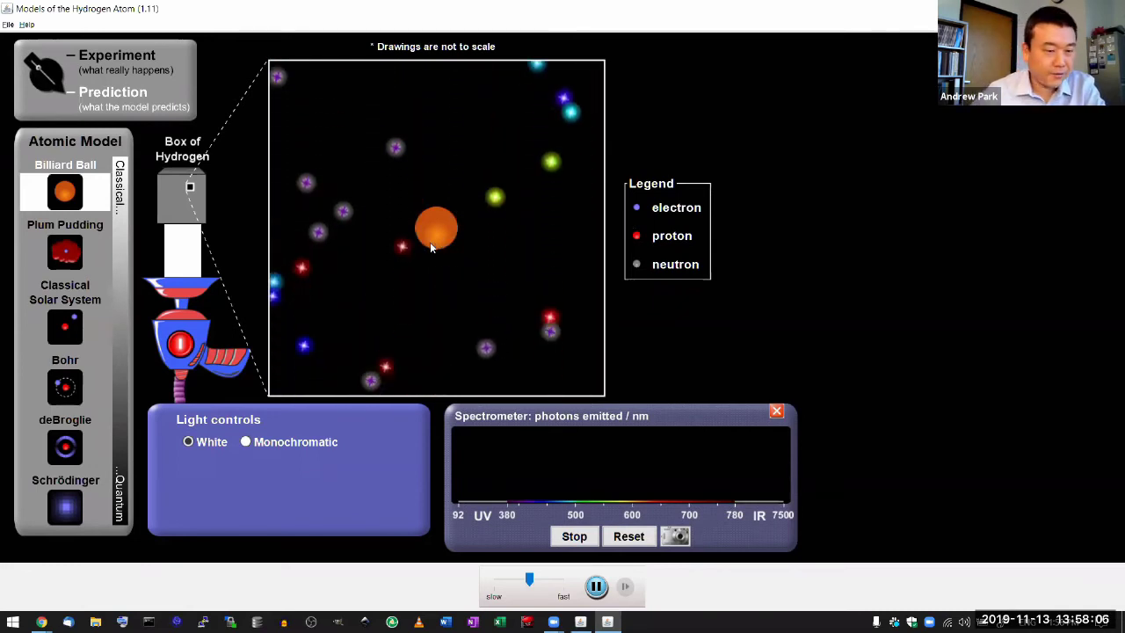
- Select Plum Pudding as the atomic model
left_click(74, 251)
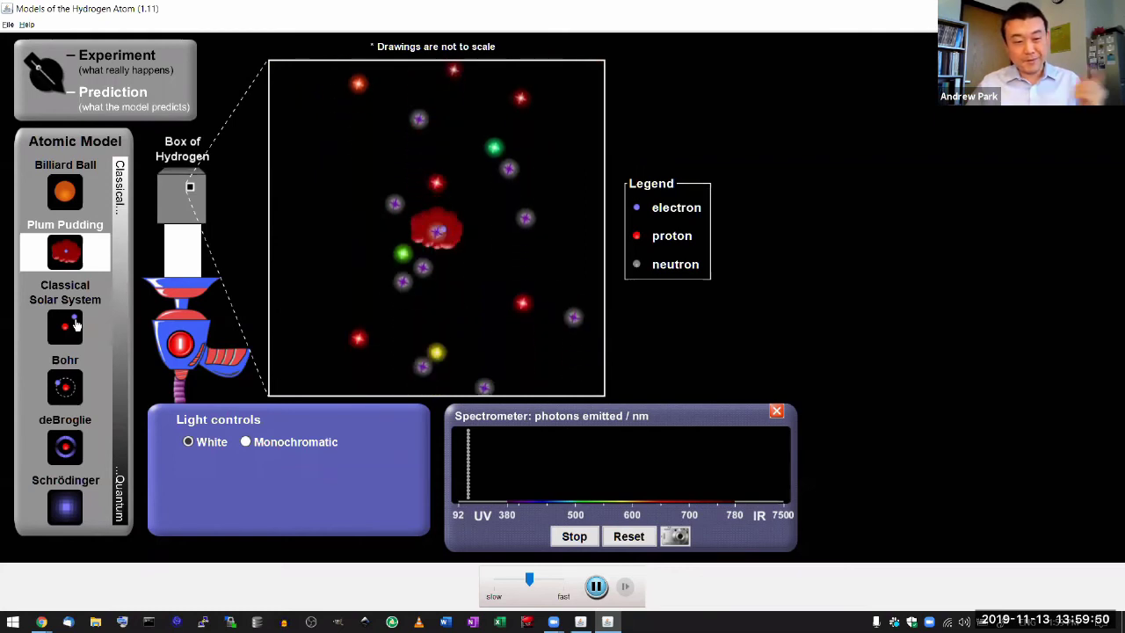
- Select the Classical Solar System model and set the simulation speed to slow
left_click(75, 325)
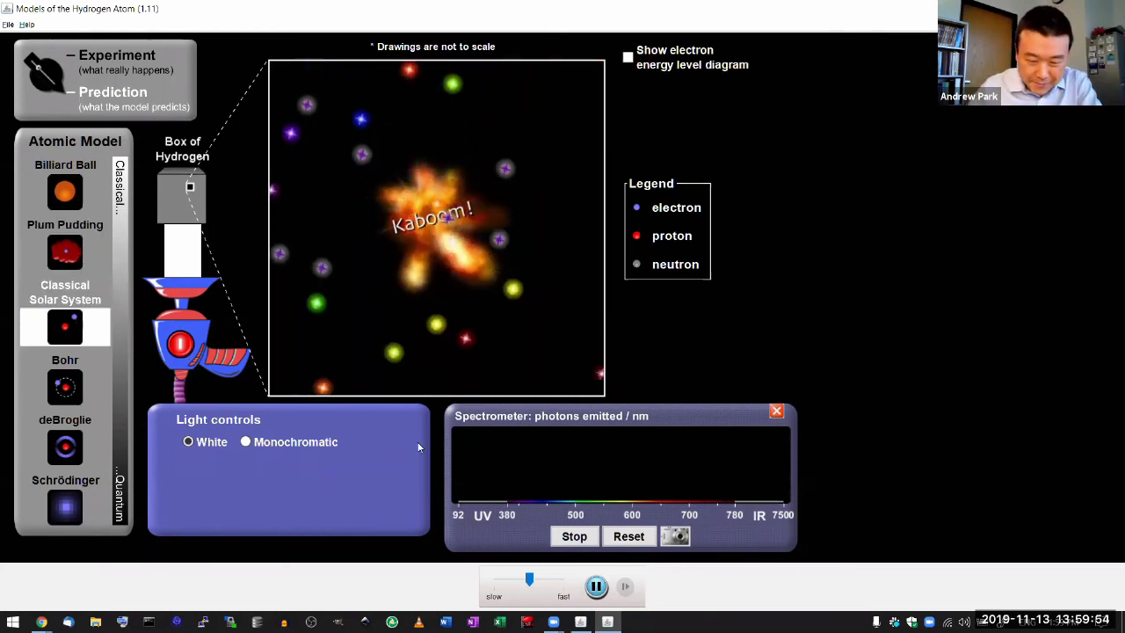
left_click(596, 586)
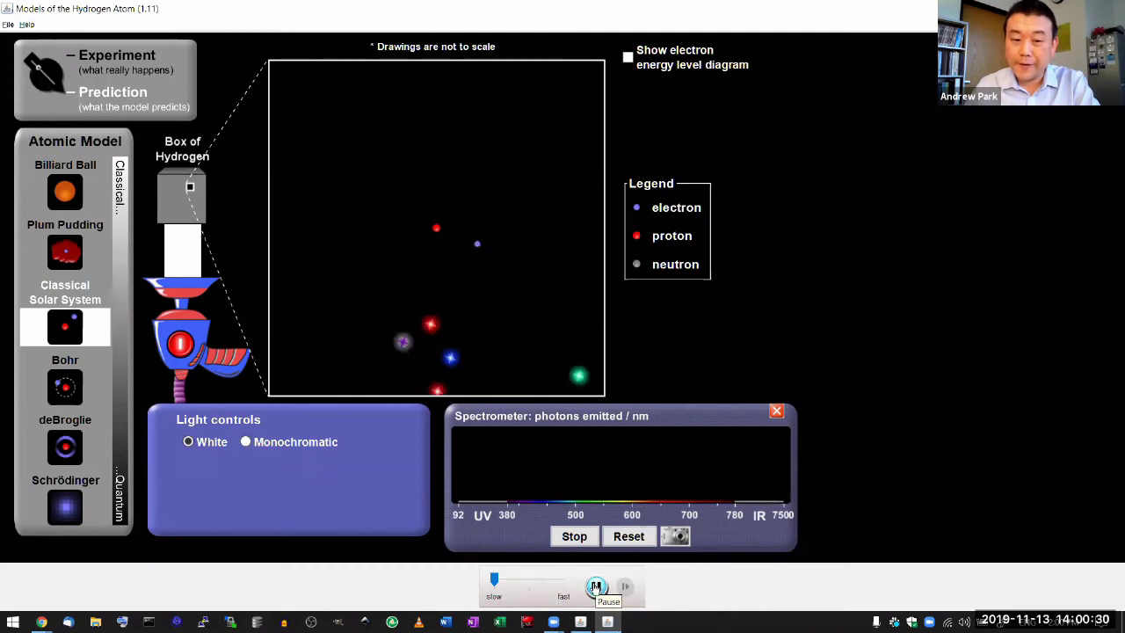
- Pause the slowed Classical Solar System simulation
left_click(596, 586)
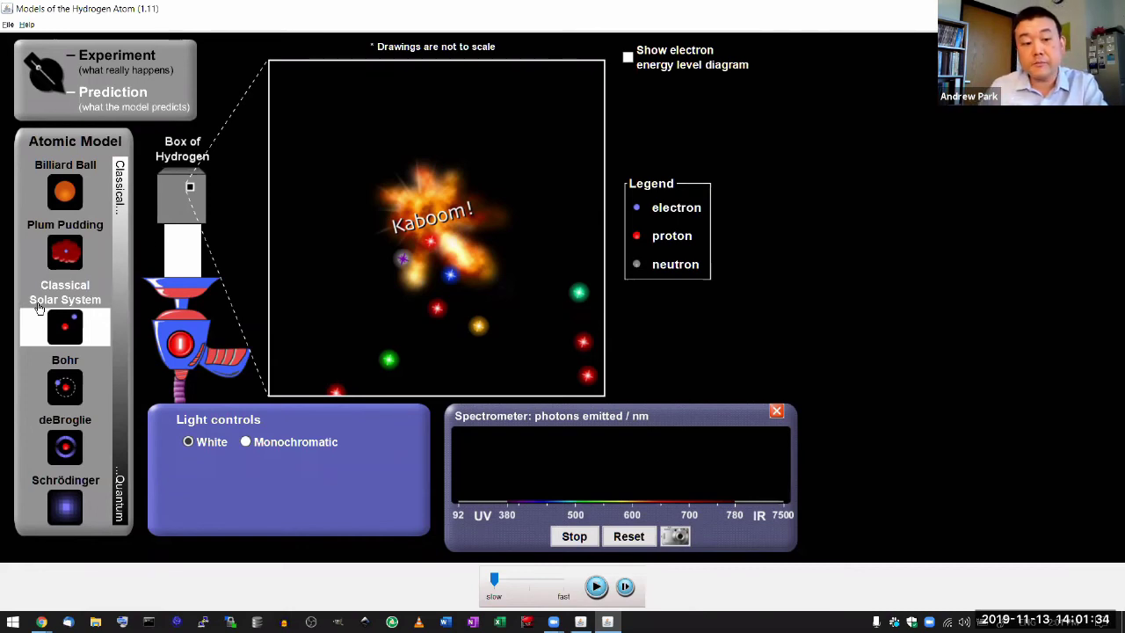
- Run the Bohr atomic model for a while, then change to the deBroglie model
left_click(67, 387)
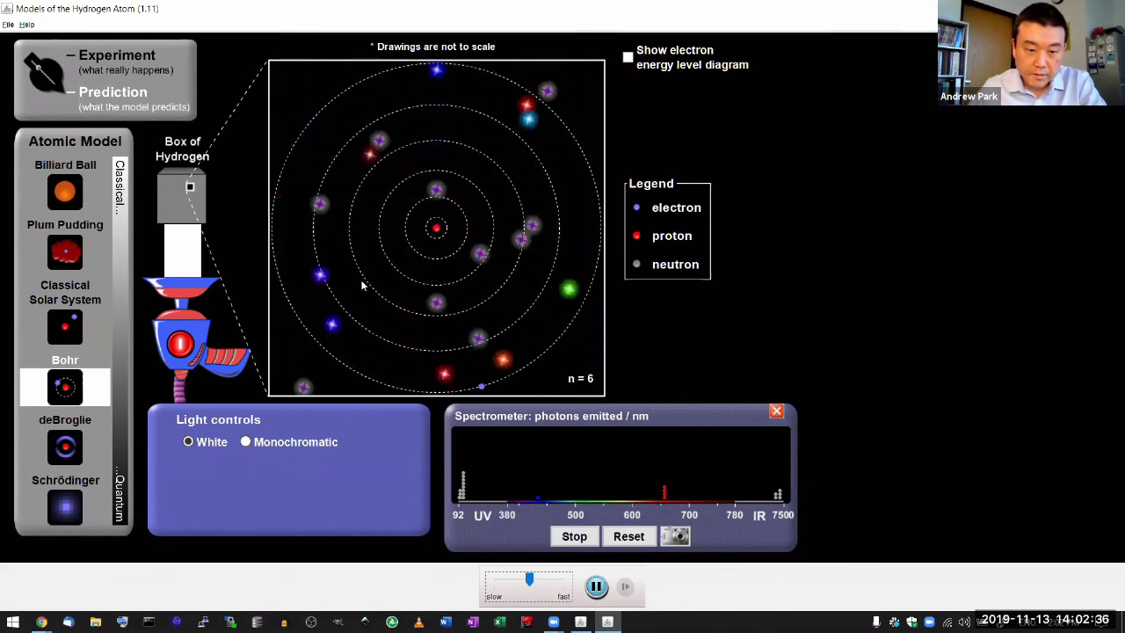
left_click(61, 452)
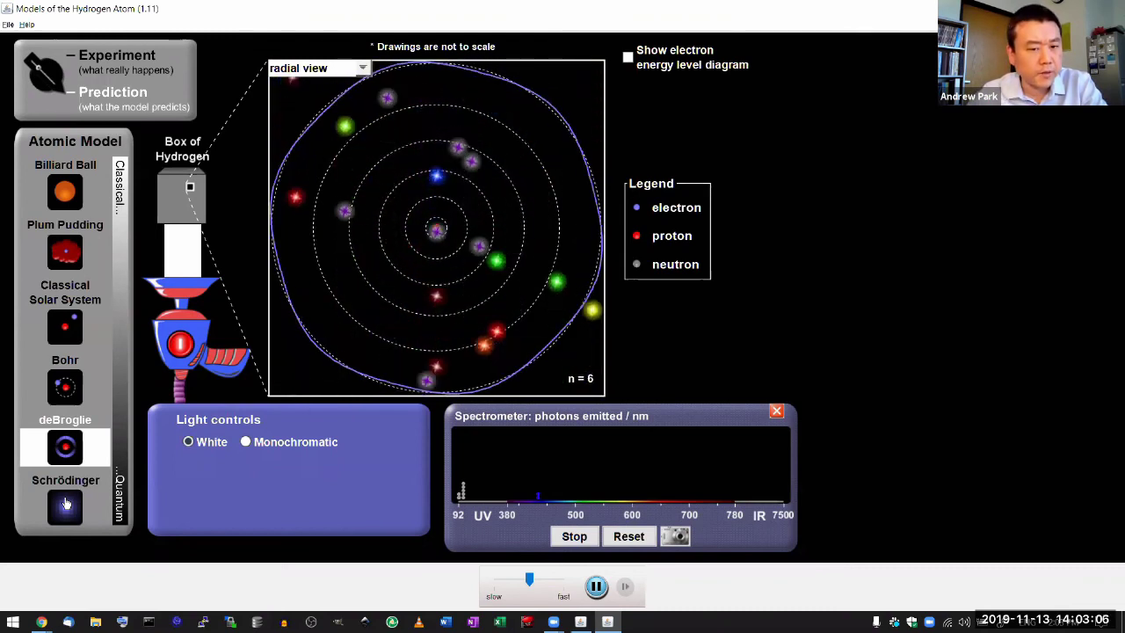
- Switch to the Schrödinger model and pause once emitted photons appear
left_click(66, 504)
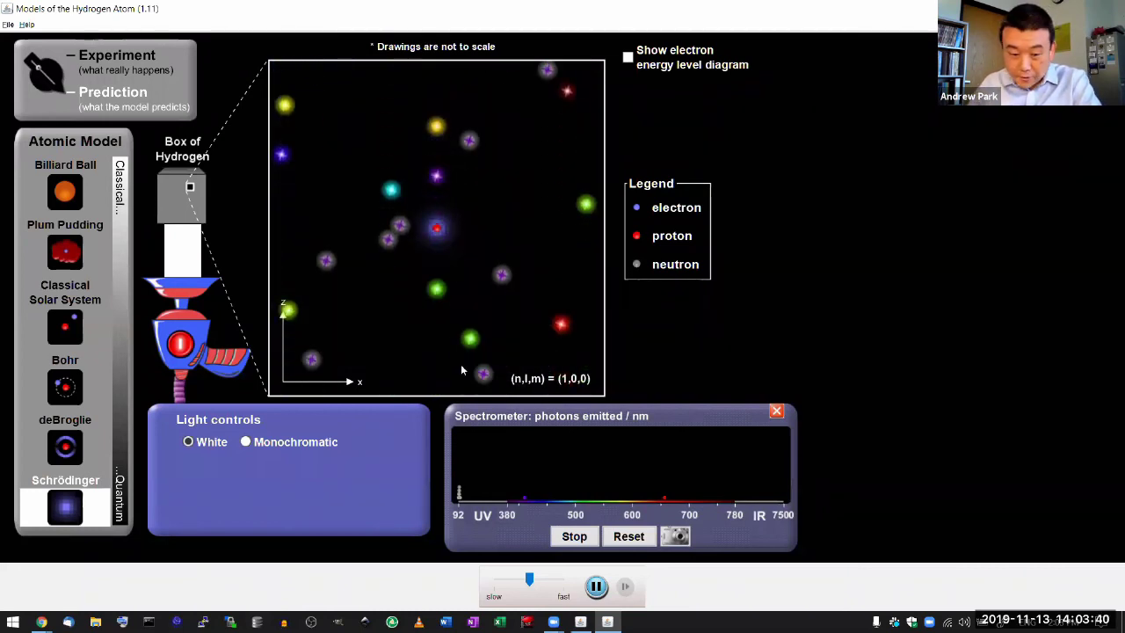
left_click(599, 580)
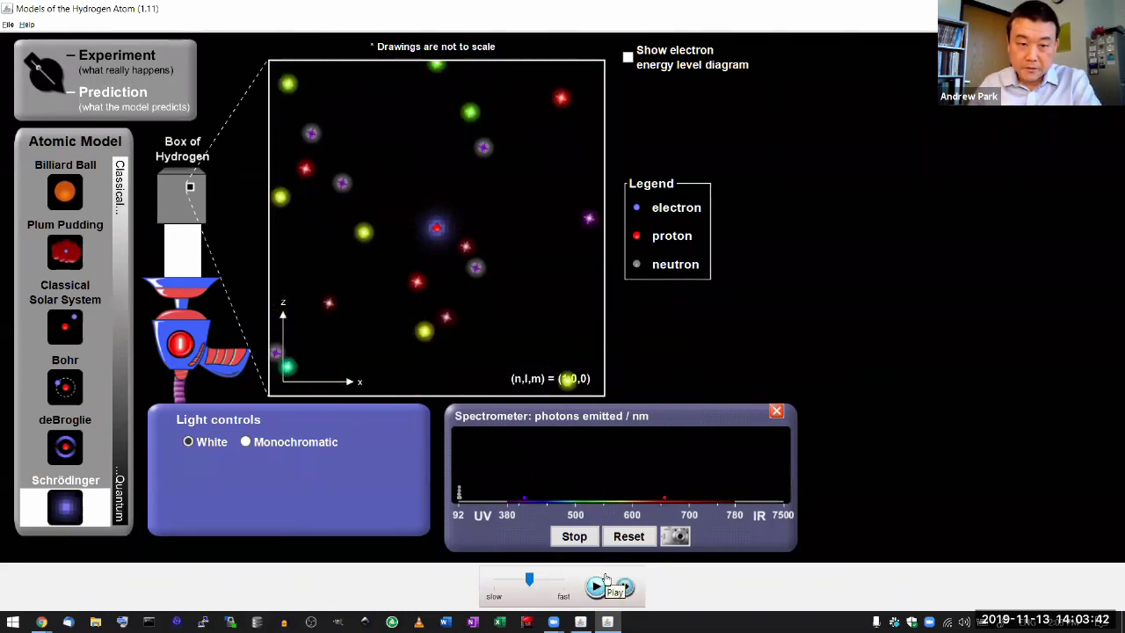
- Close the hydrogen simulation and return to the 13.6 Bohr's Theory of the Hydrogen Atom page
key("alt+F4")
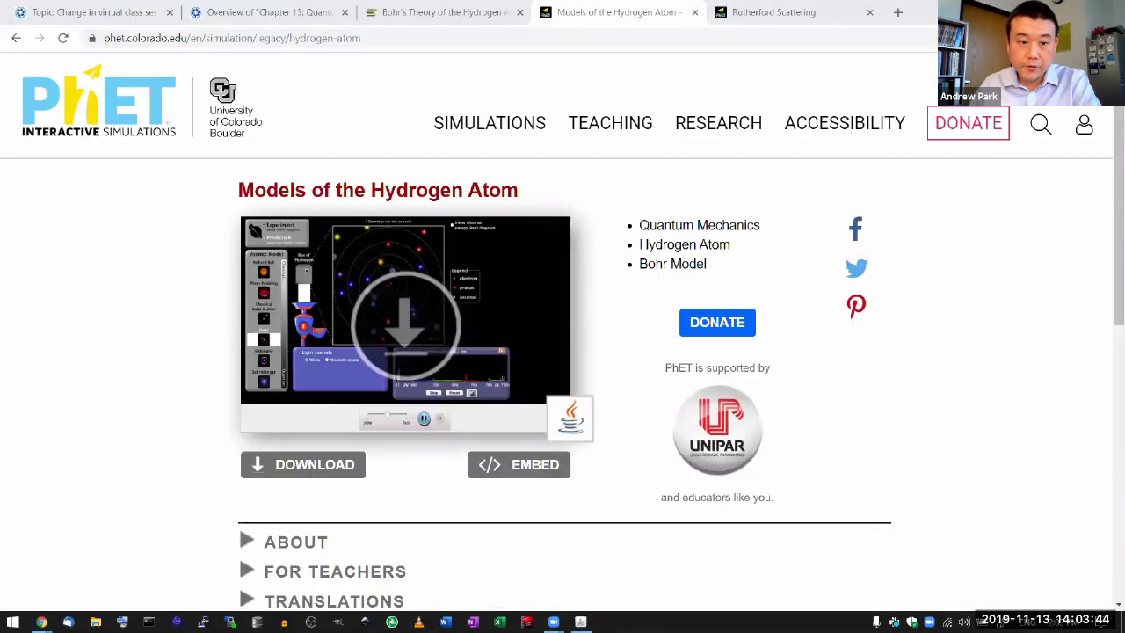
left_click(422, 14)
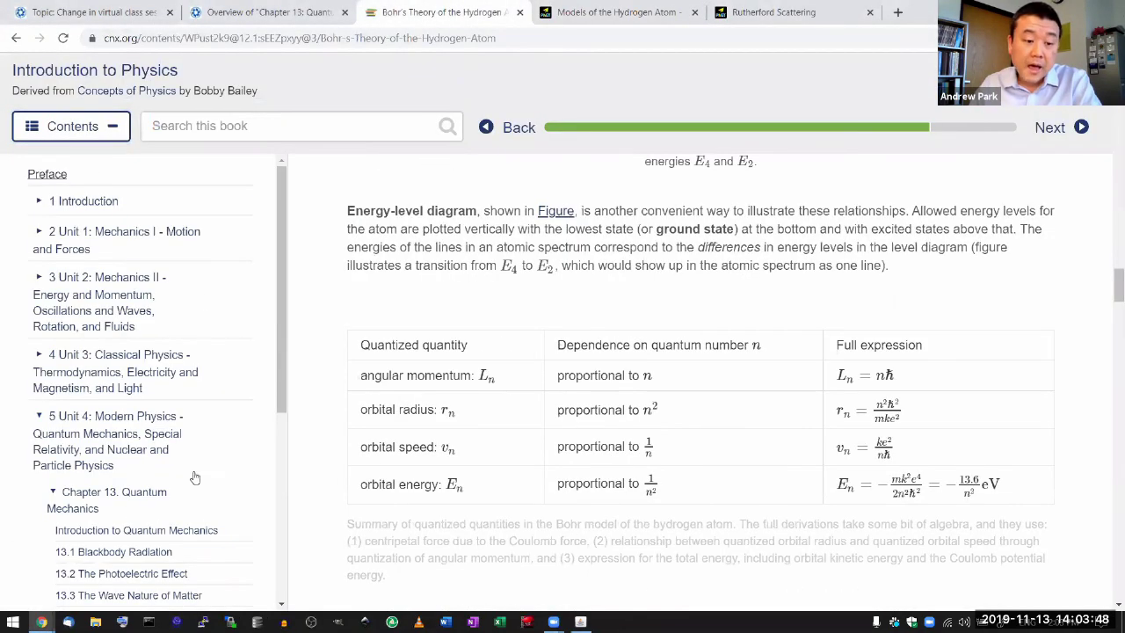
scroll(176, 455, "down", 3)
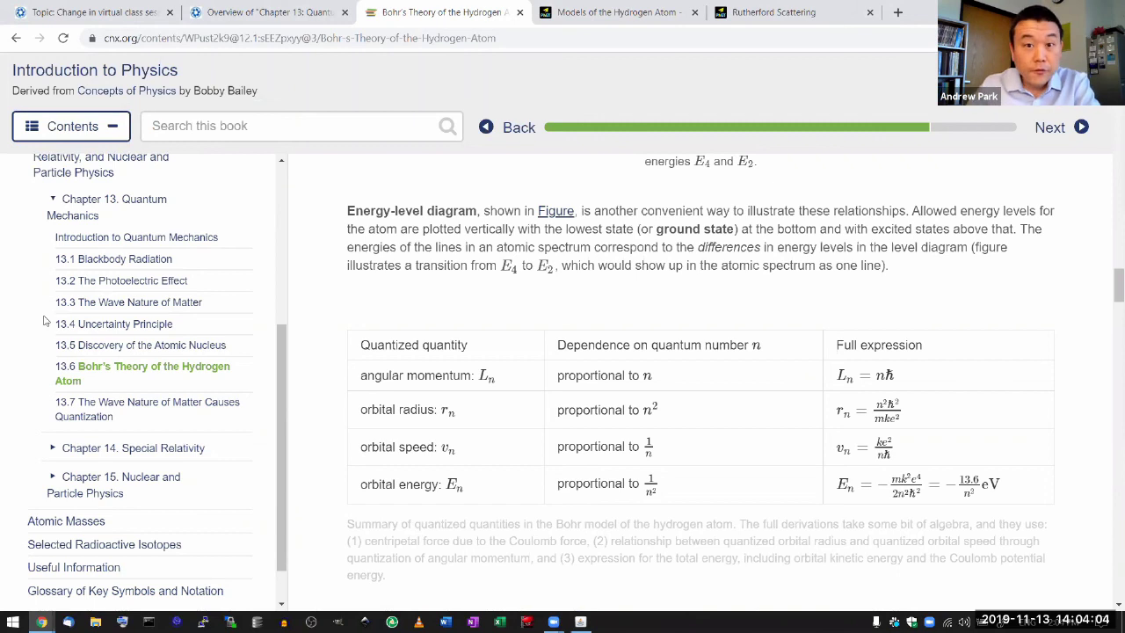
- Expand Chapter 15 Nuclear and Particle Physics in the contents sidebar to list its sections
left_click(148, 490)
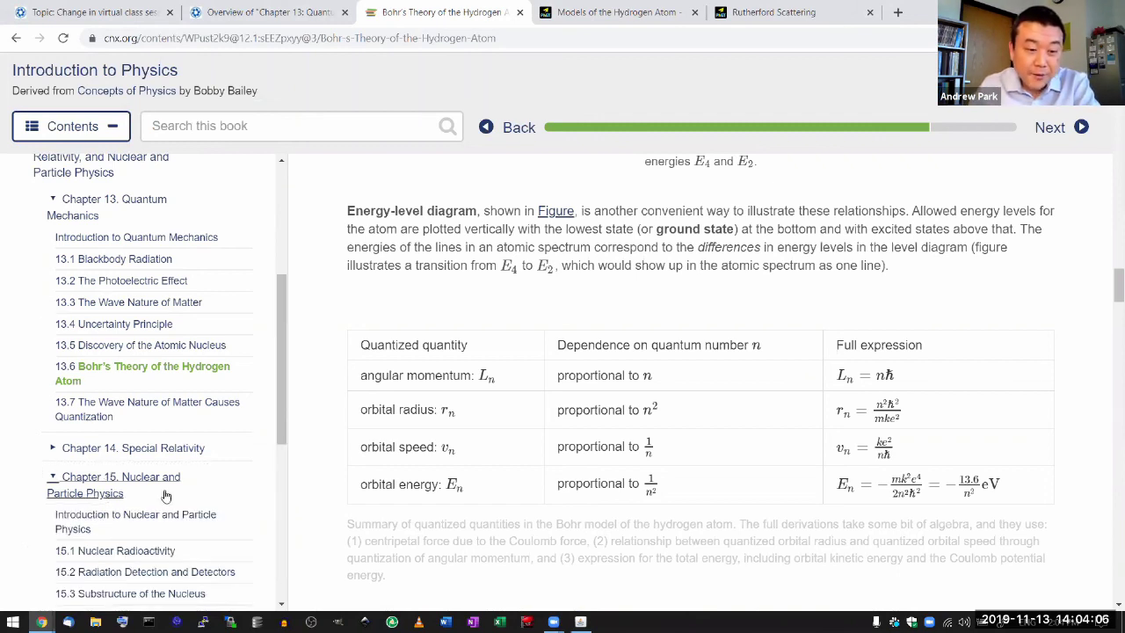
scroll(123, 475, "down", 1)
scroll(107, 452, "down", 1)
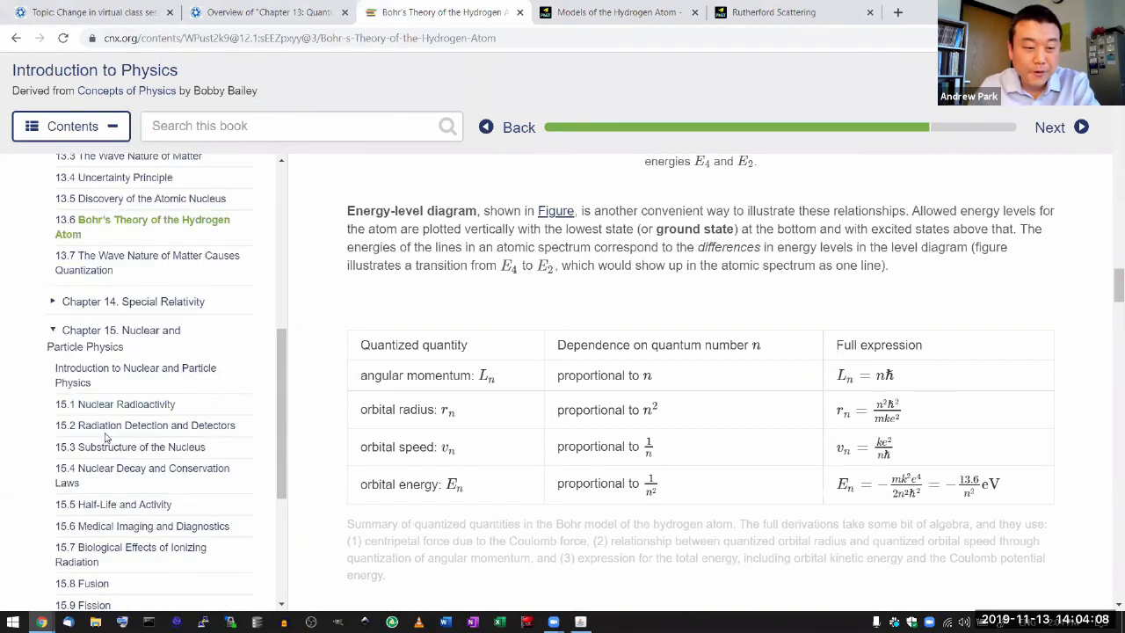
scroll(106, 437, "down", 1)
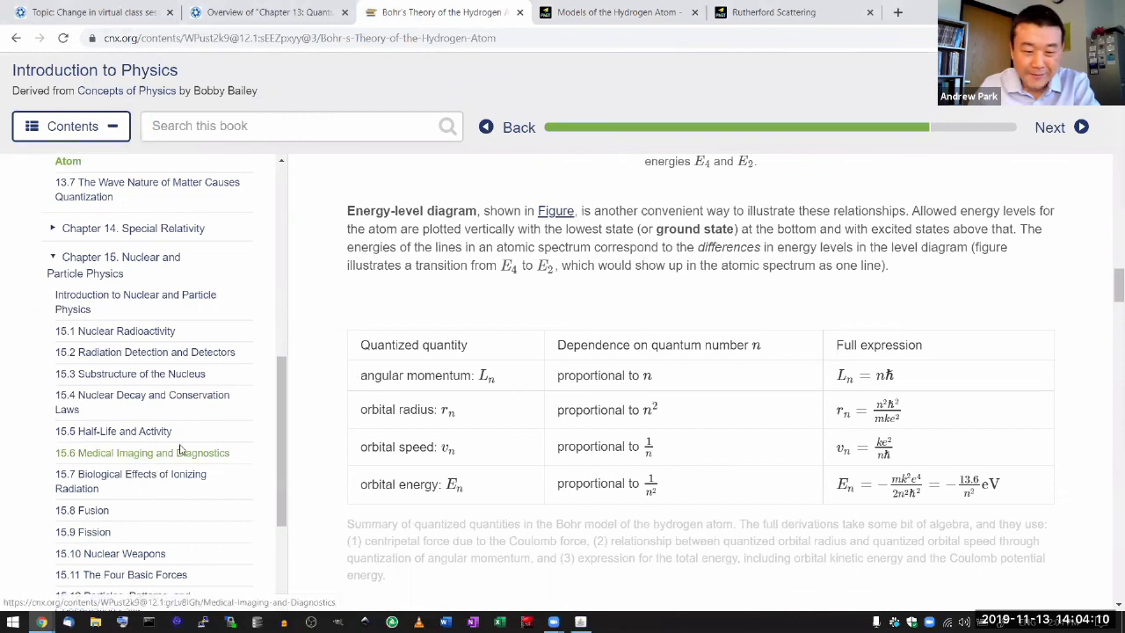